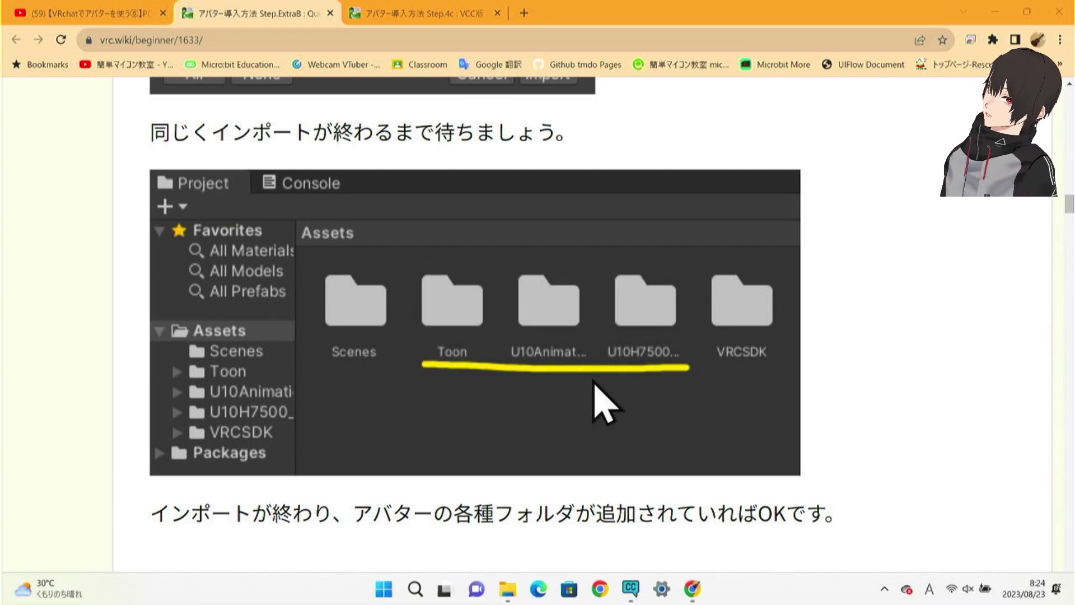
Step: Switch to Unity and import all items of the custom package U10H7500_ver.1.1.1.unitypackage from the downloaded U10H7500_ver.1.1.1 folder
key("alt+Tab")
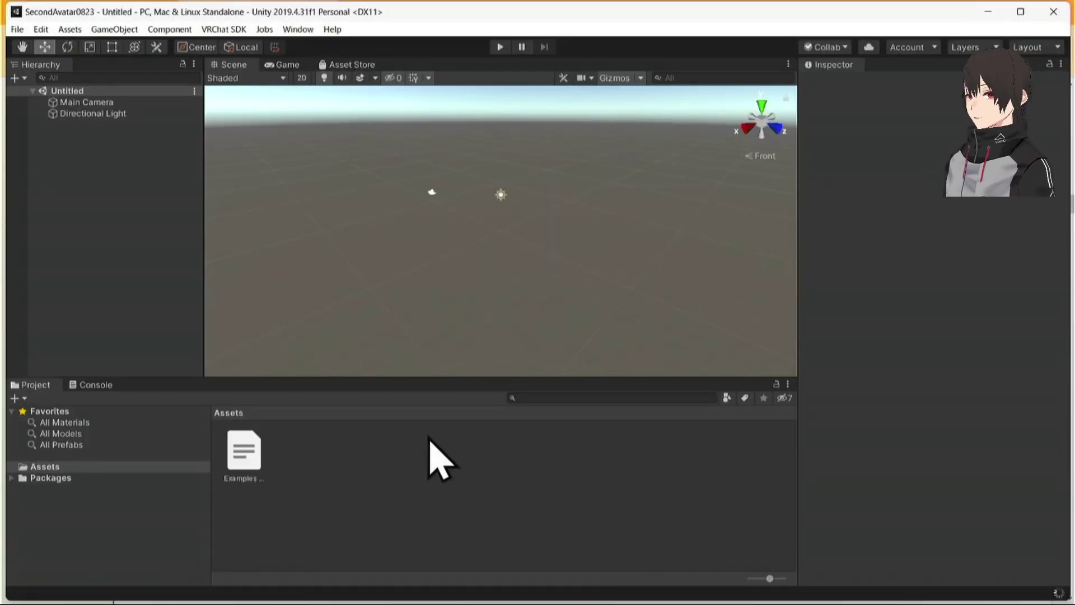
left_click(71, 30)
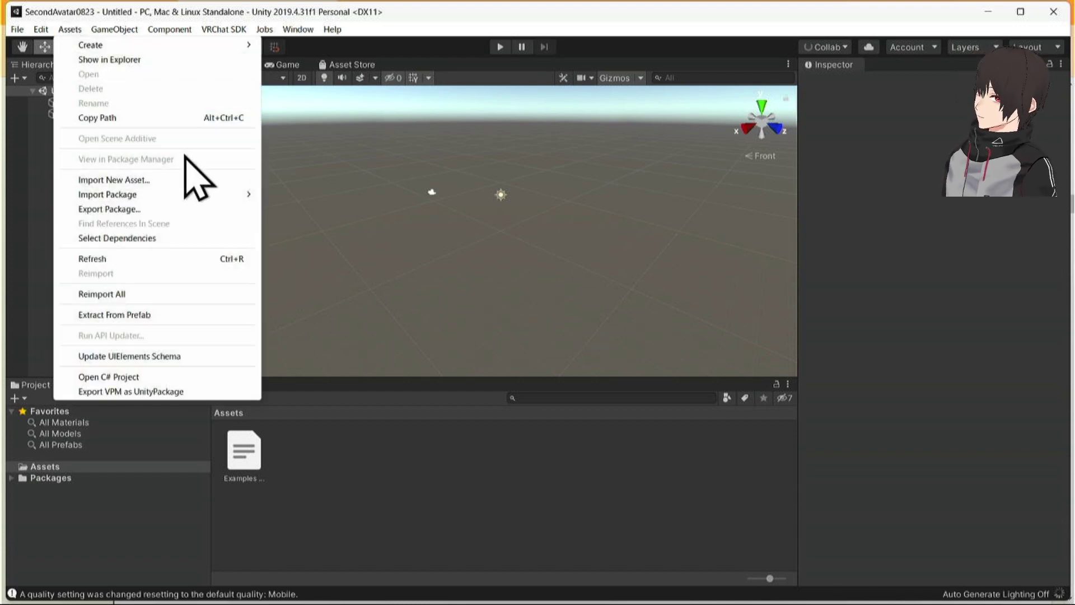
mouse_move(229, 194)
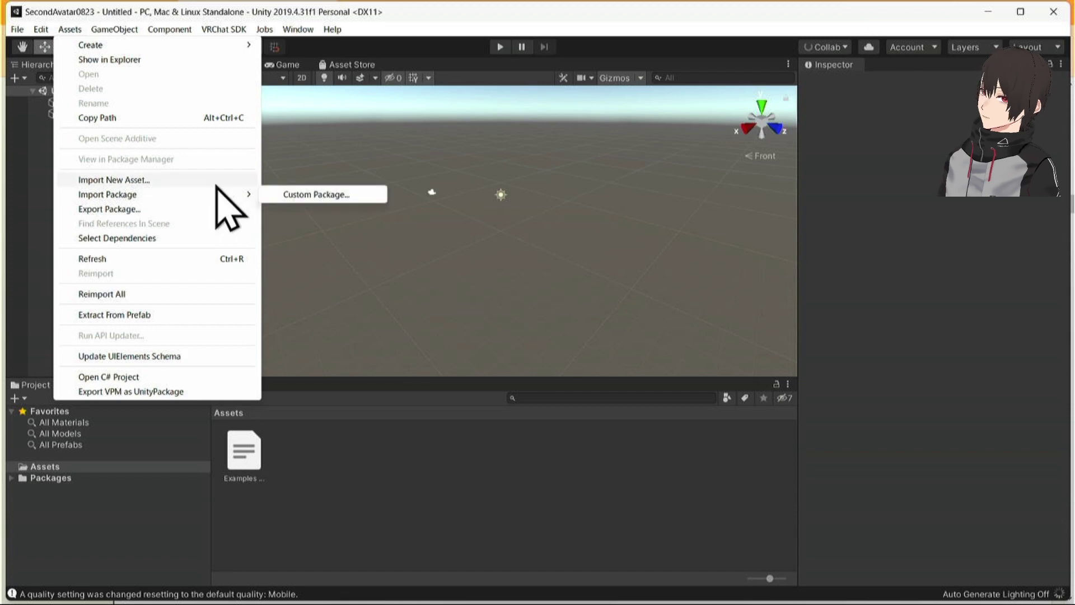
left_click(283, 194)
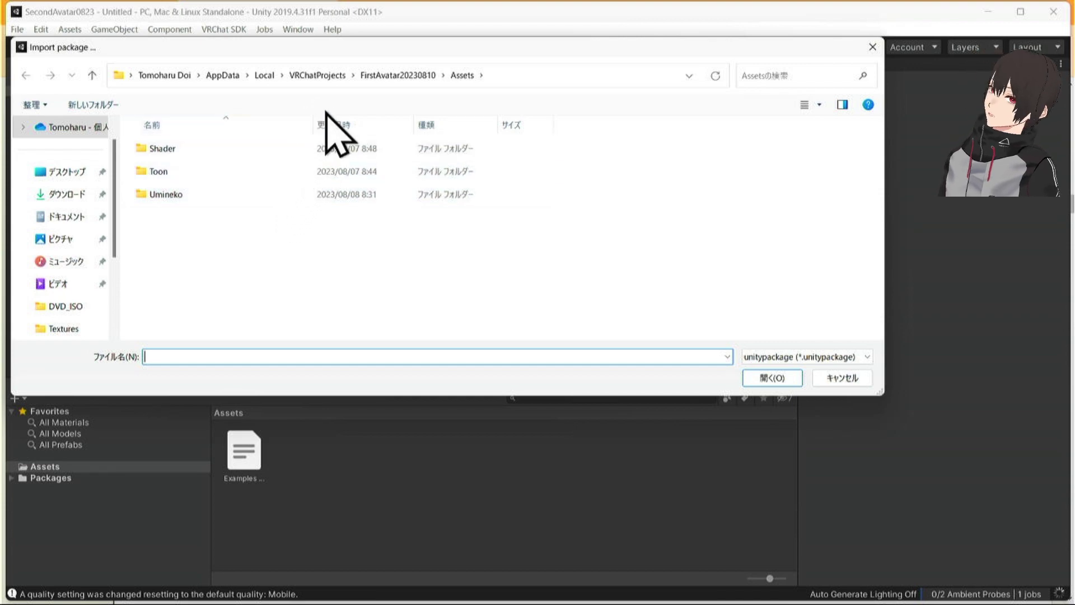
left_click(59, 194)
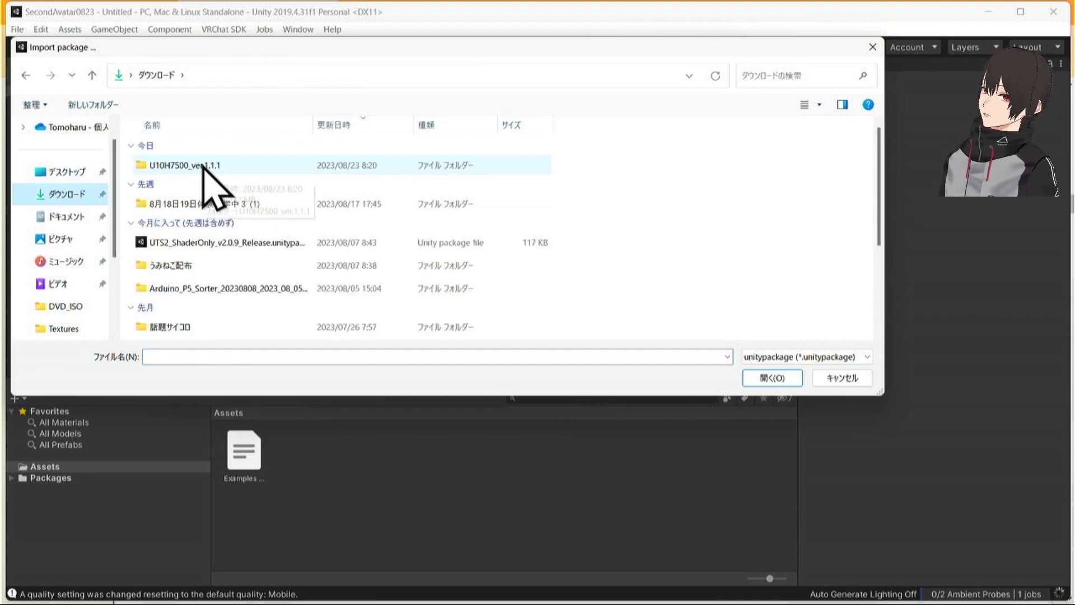
double_click(203, 166)
double_click(214, 165)
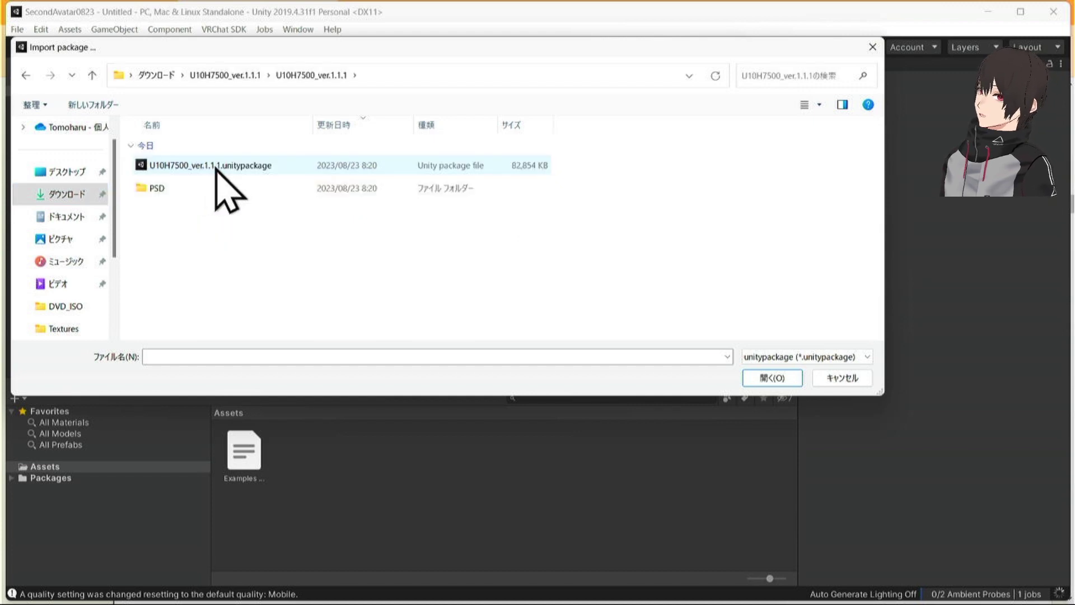
left_click(259, 167)
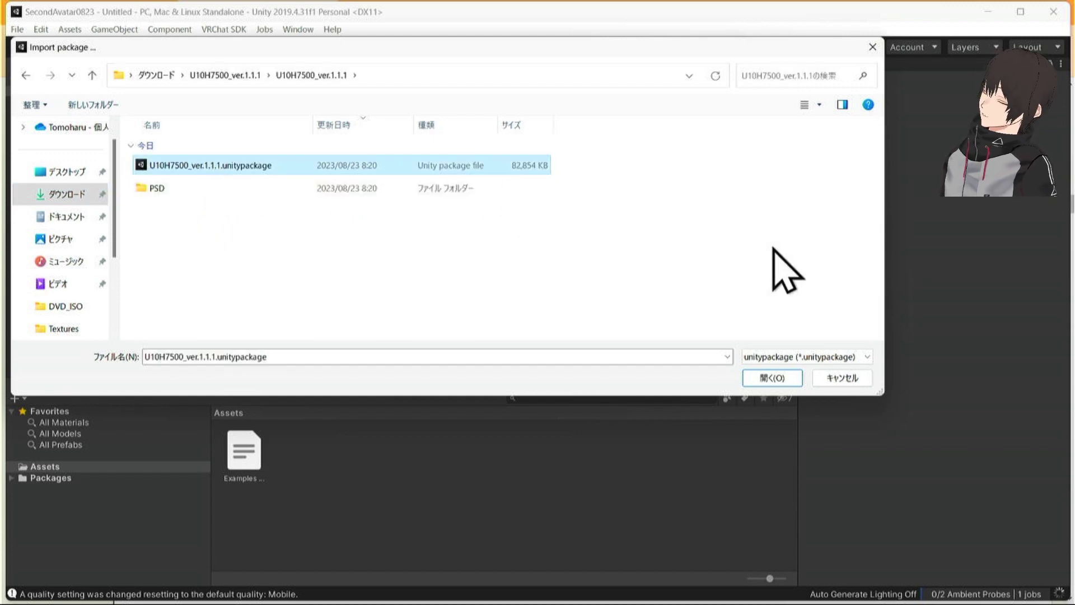
left_click(759, 378)
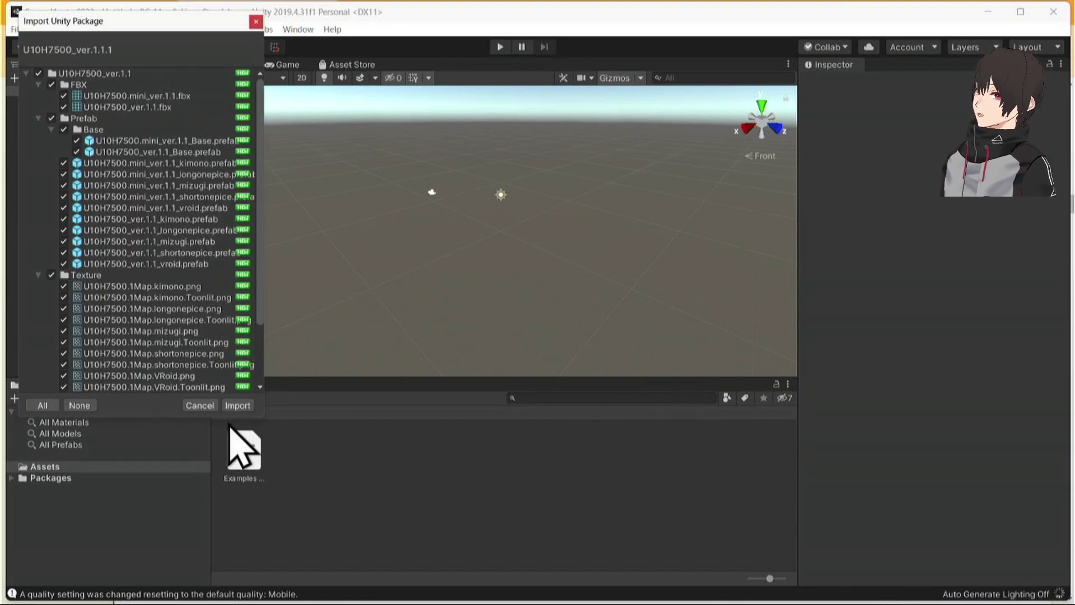
left_click(238, 405)
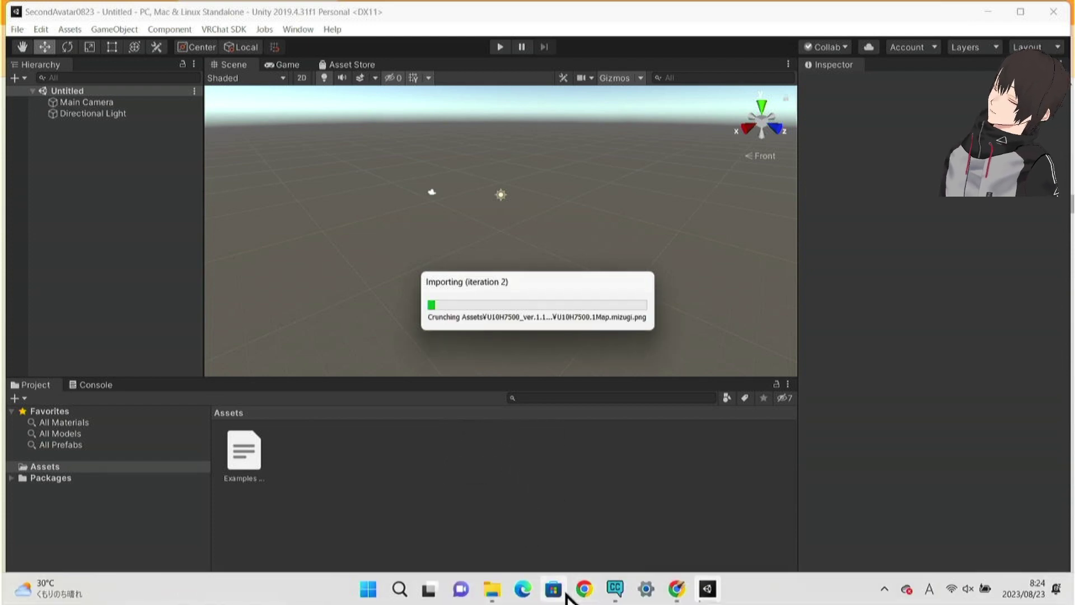
Step: Switch to the browser and read the avatar guide's section on placing the avatar scene and copying one avatar into SampleScene
mouse_move(483, 598)
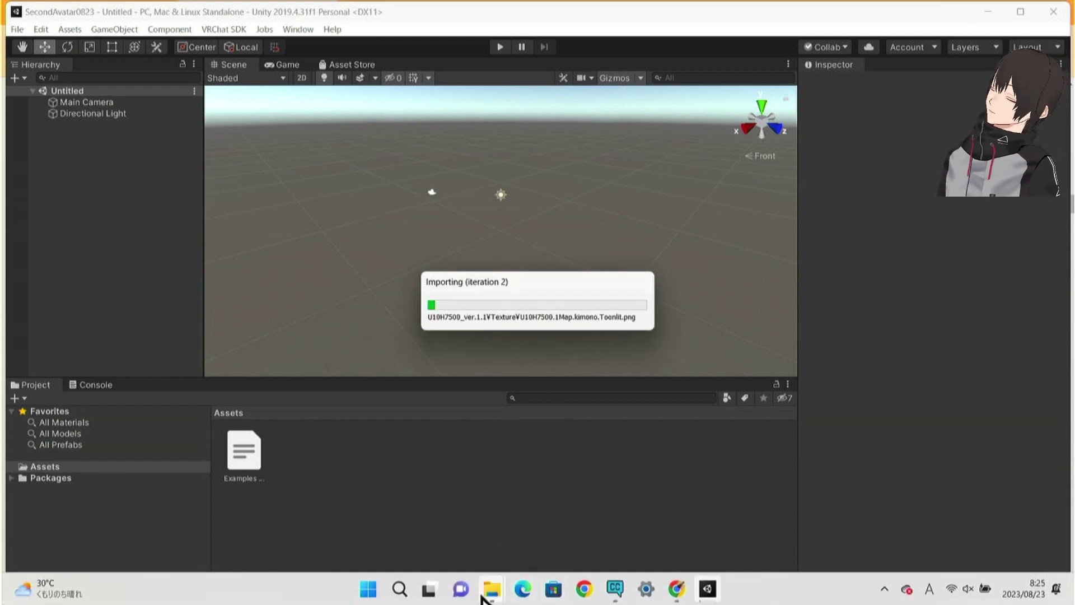
left_click(678, 589)
scroll(444, 442, "up", 3)
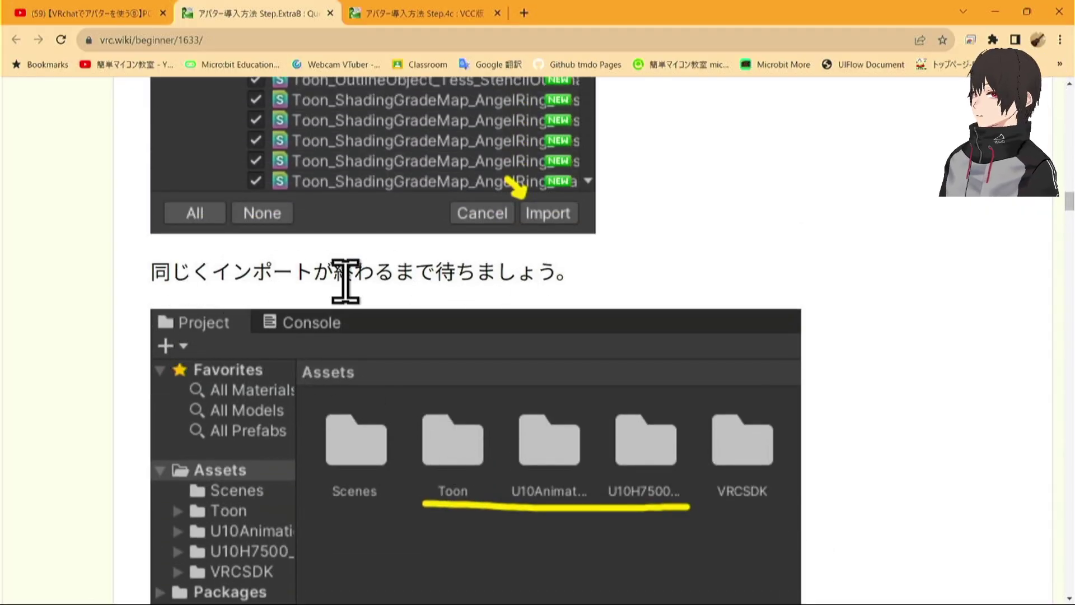
scroll(571, 324, "down", 1)
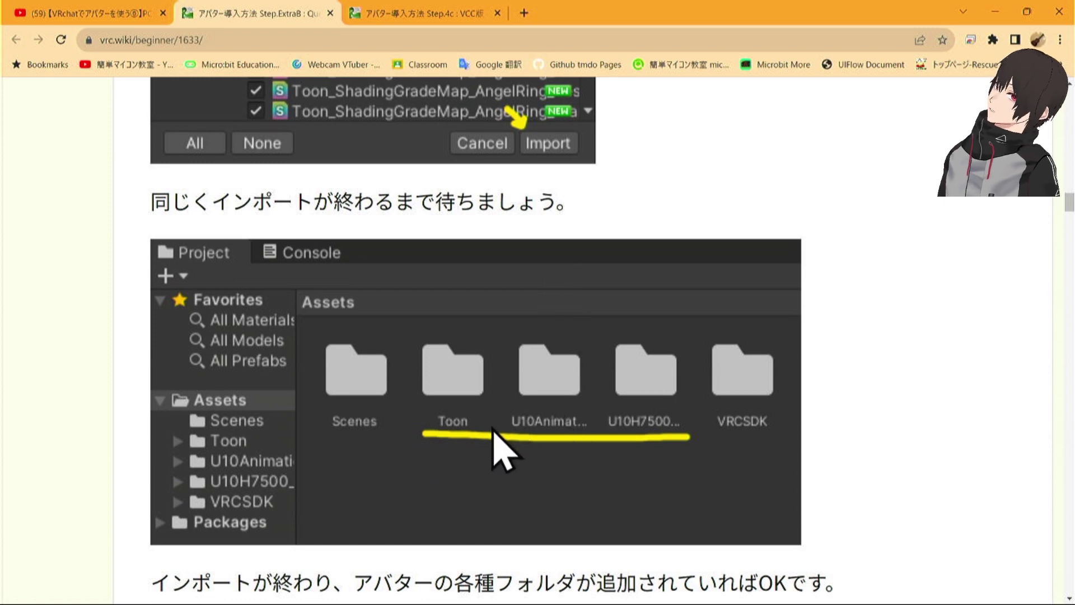
scroll(494, 428, "down", 3)
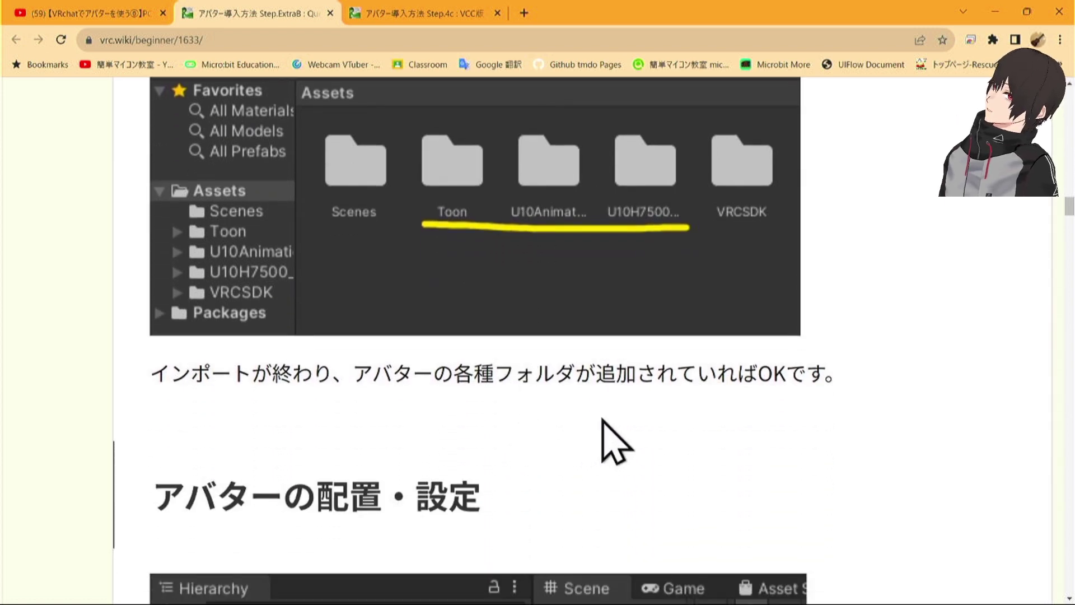
scroll(654, 432, "down", 2)
scroll(654, 432, "down", 4)
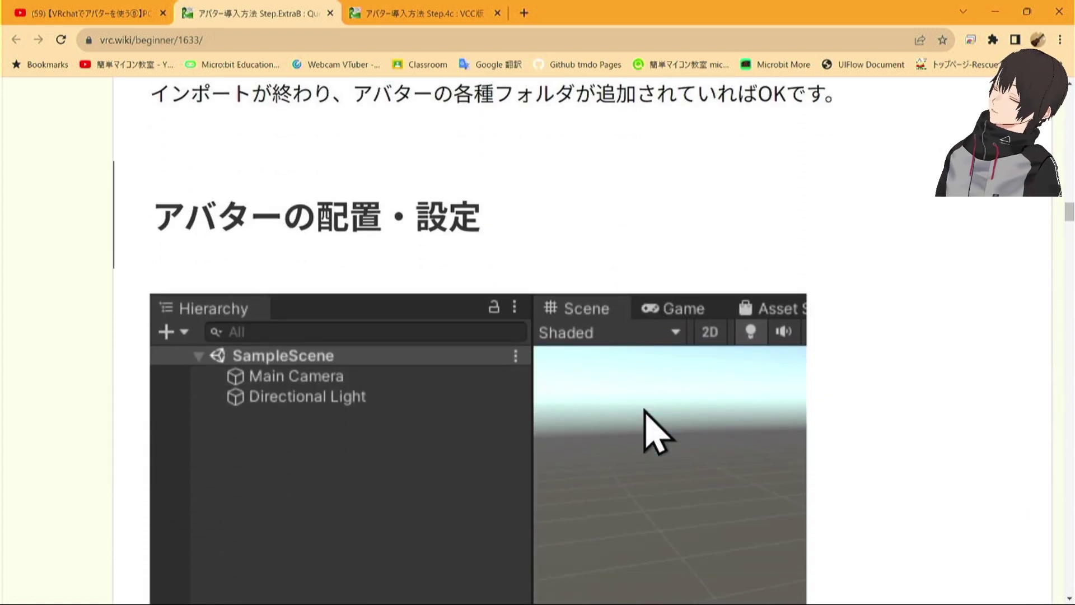
scroll(655, 431, "down", 7)
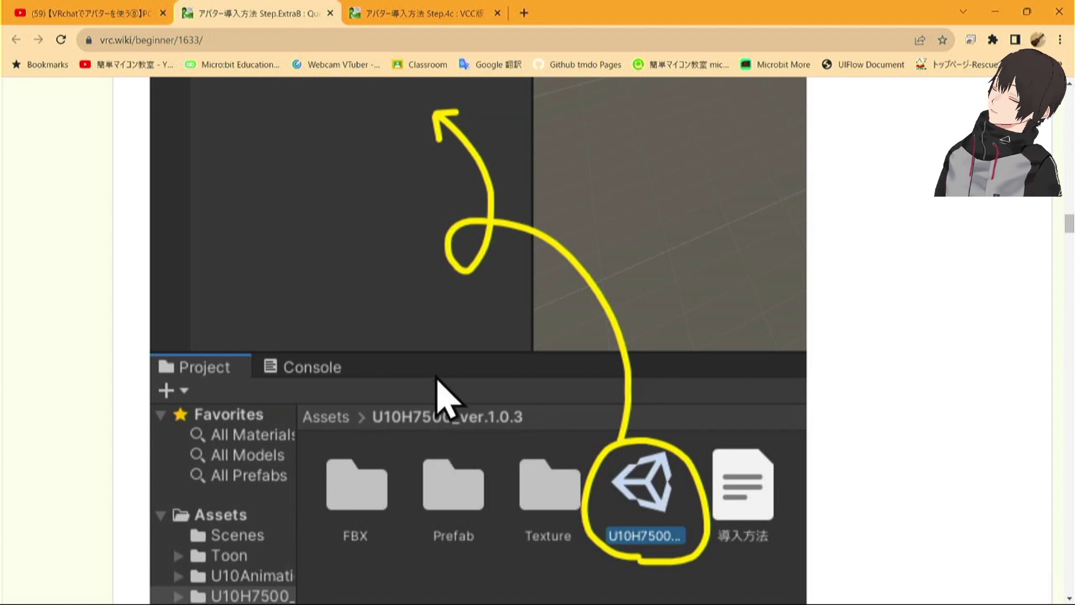
scroll(445, 325, "down", 12)
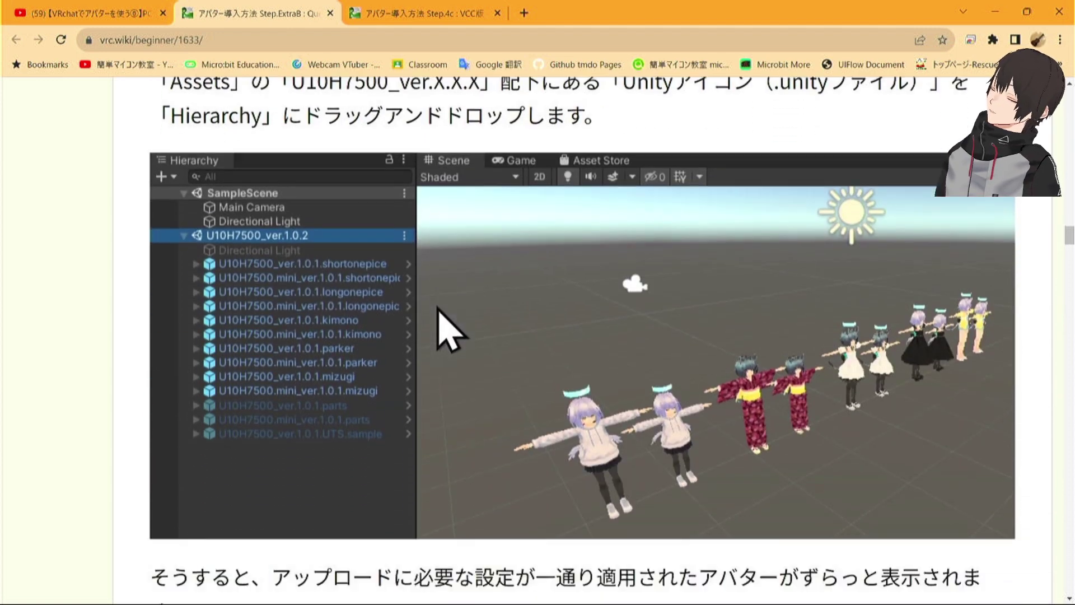
scroll(823, 381, "down", 4)
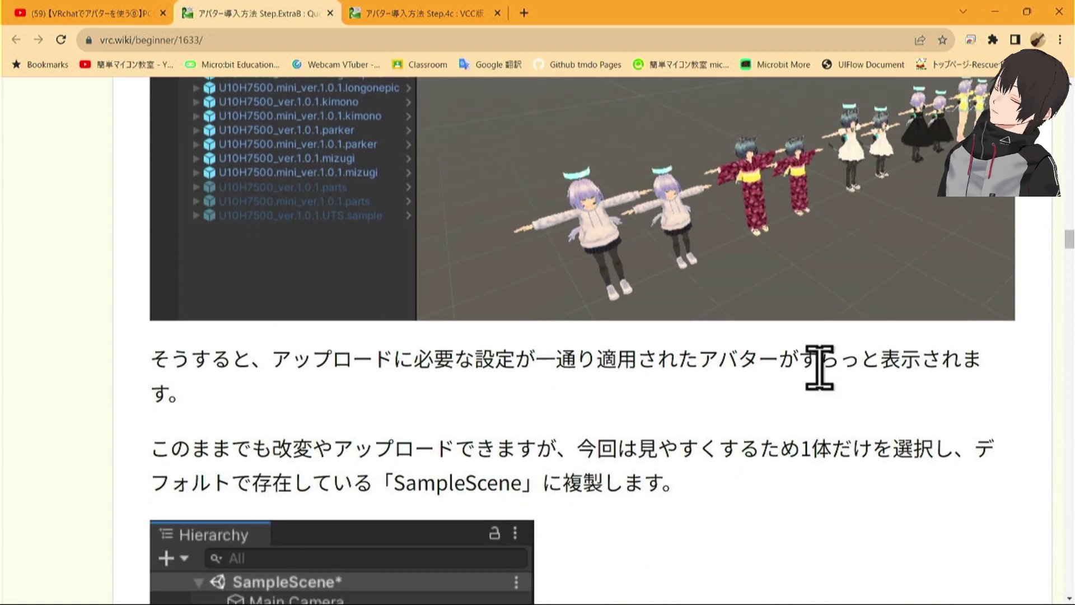
scroll(820, 371, "down", 2)
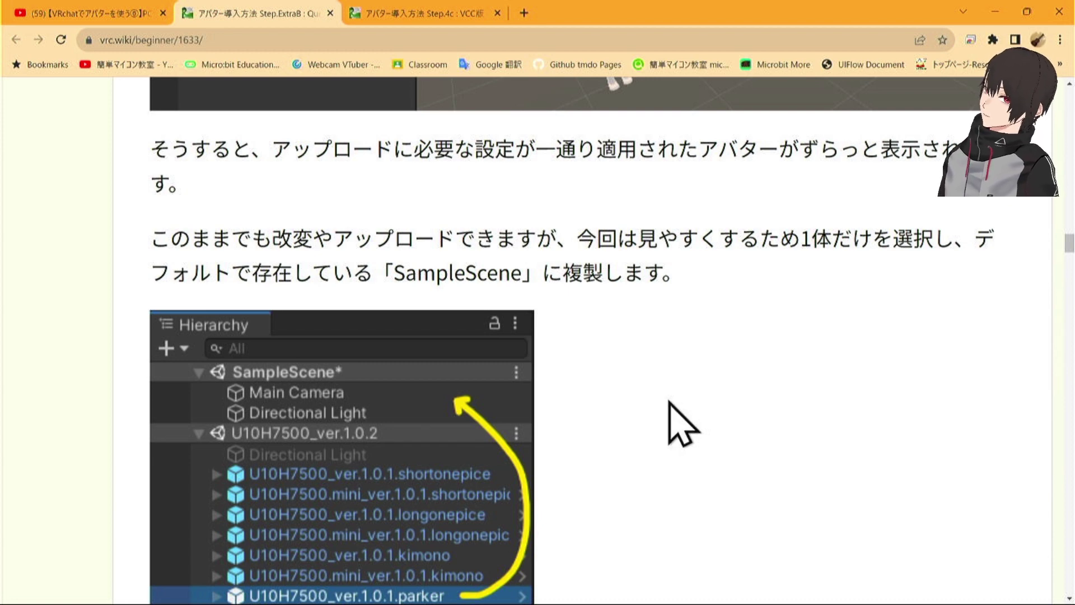
scroll(680, 424, "down", 3)
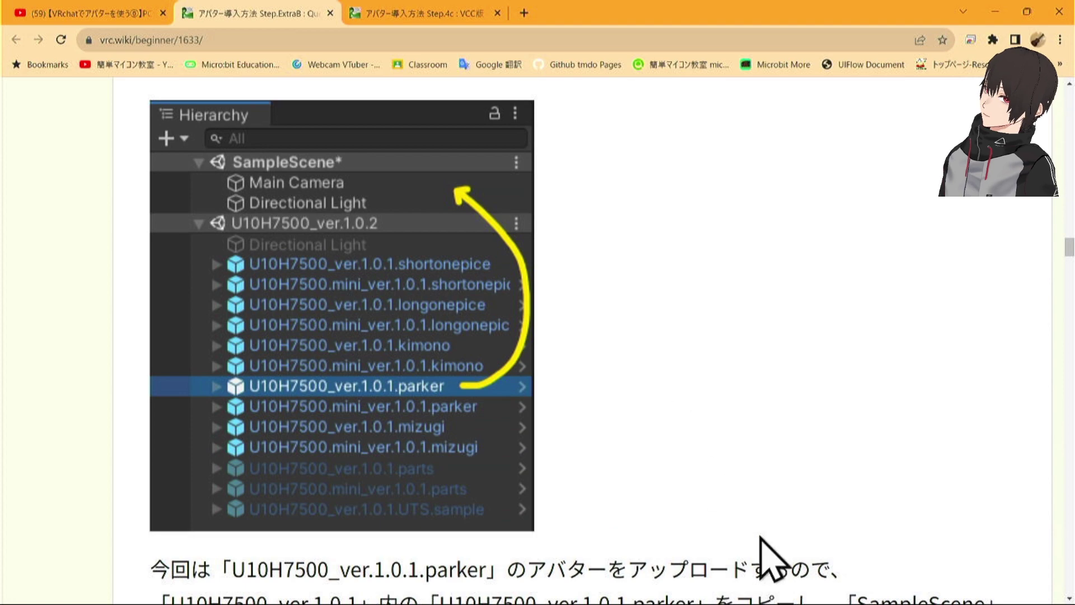
Step: Switch to Unity and add the scene file from the U10H7500_ver.1.1 assets folder to the Hierarchy
mouse_move(753, 602)
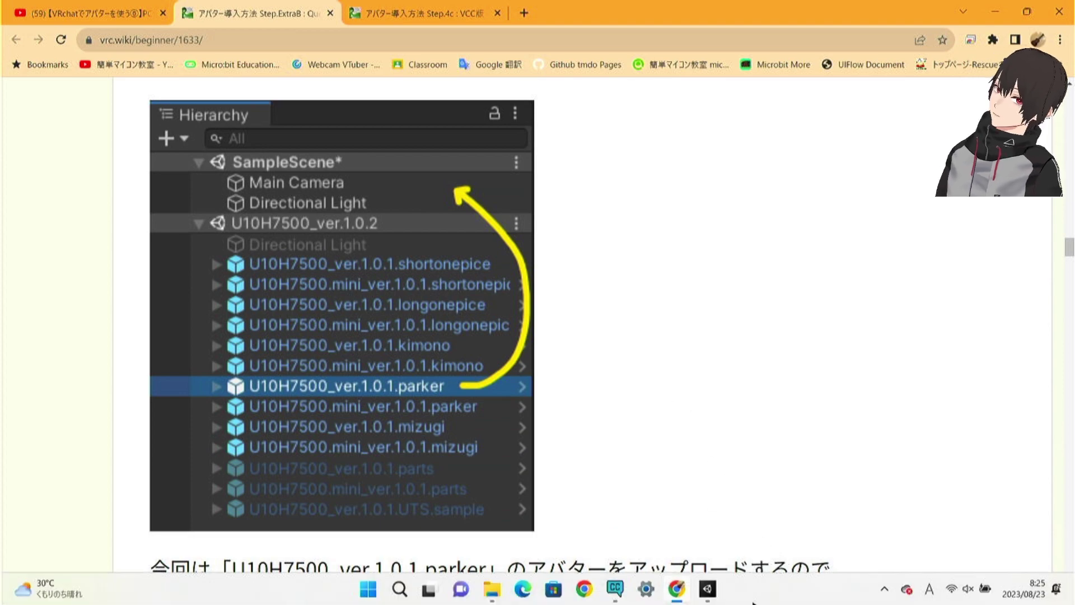
left_click(706, 589)
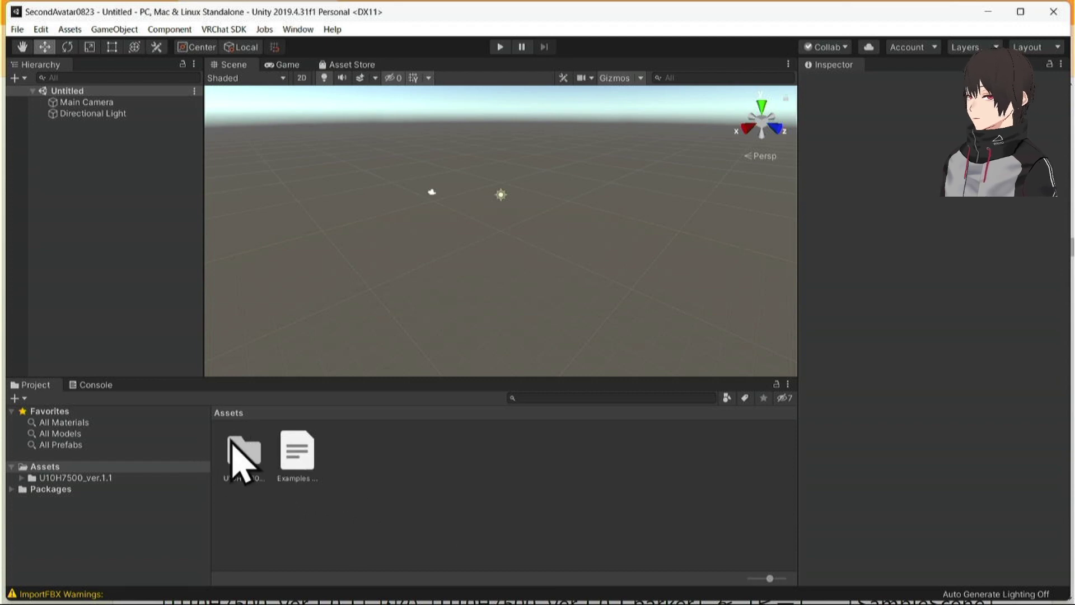
left_click(255, 469)
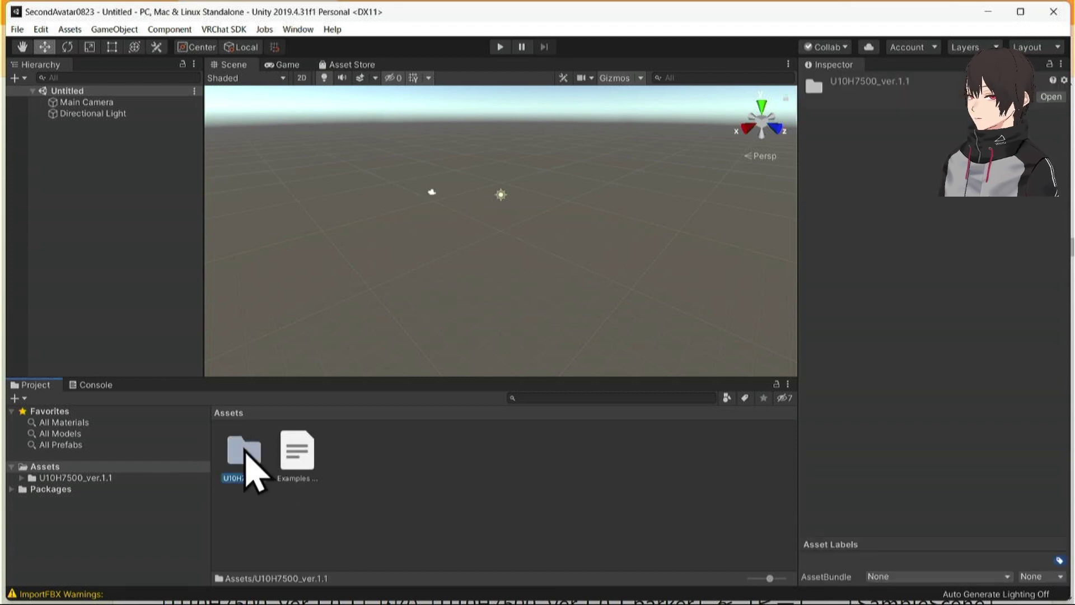
double_click(247, 456)
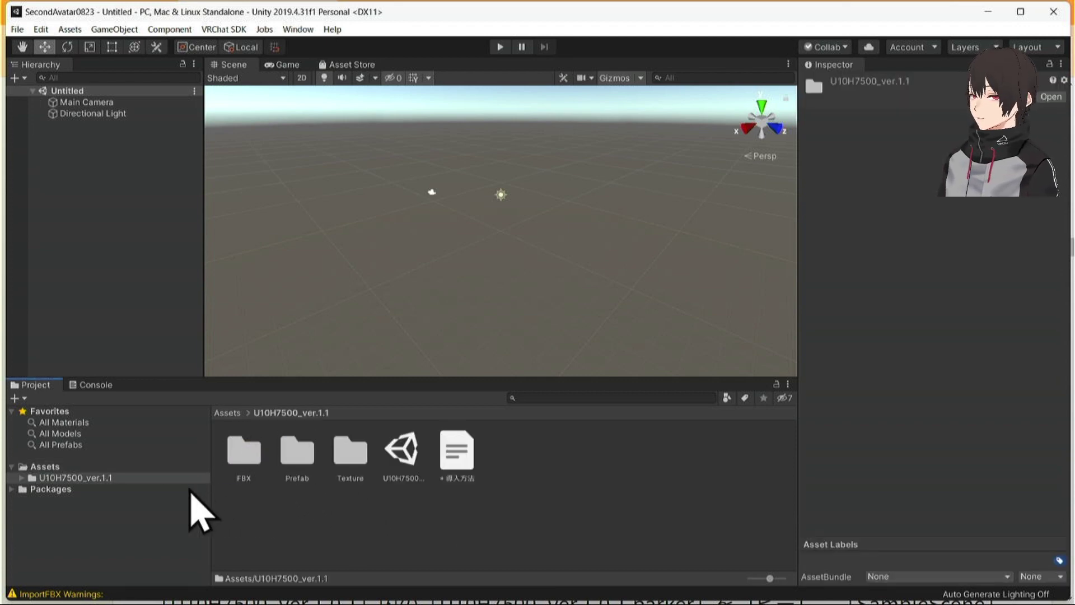
left_click_drag(407, 453, 148, 271)
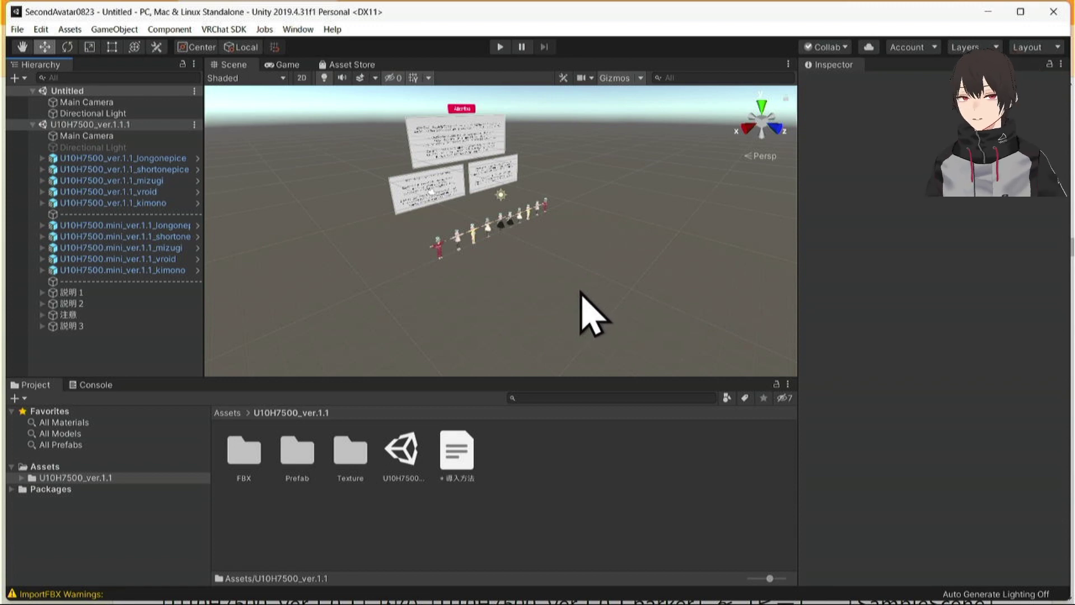
Step: Examine the row of full-size and mini avatars in the Scene view up close, comparing their different outfits
scroll(580, 295, "up", 5)
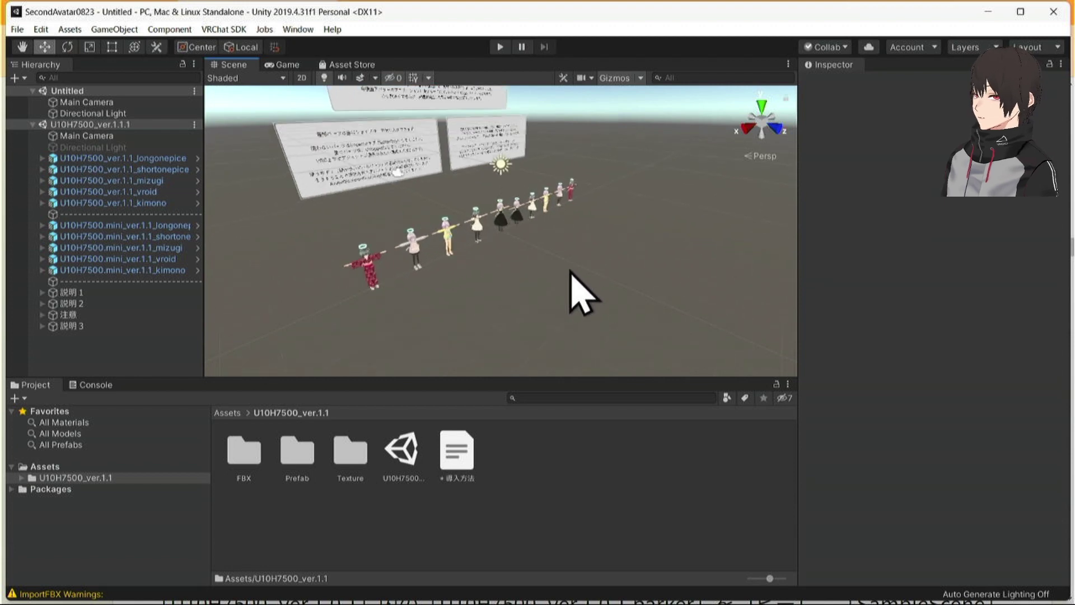
scroll(570, 271, "up", 4)
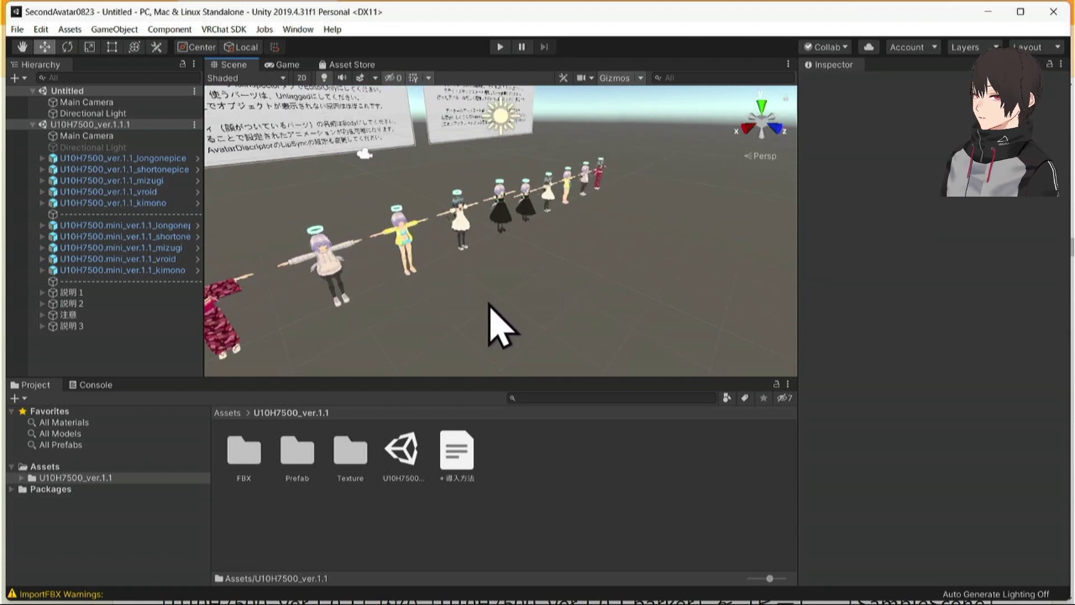
scroll(512, 285, "up", 2)
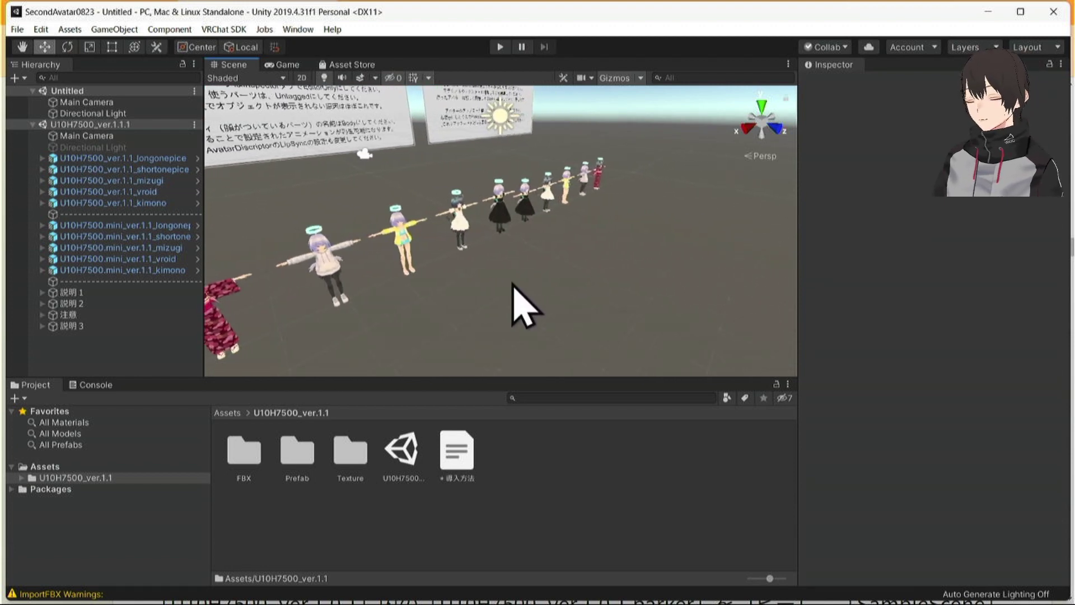
mouse_move(472, 302)
left_mouse_down("alt")
mouse_move(360, 300)
mouse_move(468, 297)
left_mouse_up("alt")
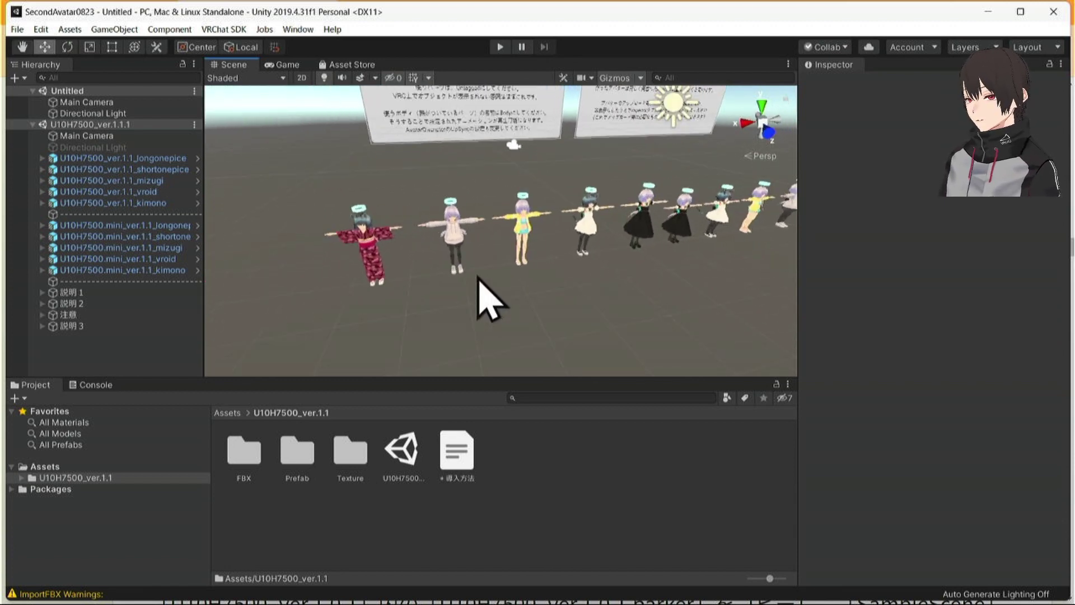
scroll(487, 299, "up", 3)
scroll(506, 278, "up", 3)
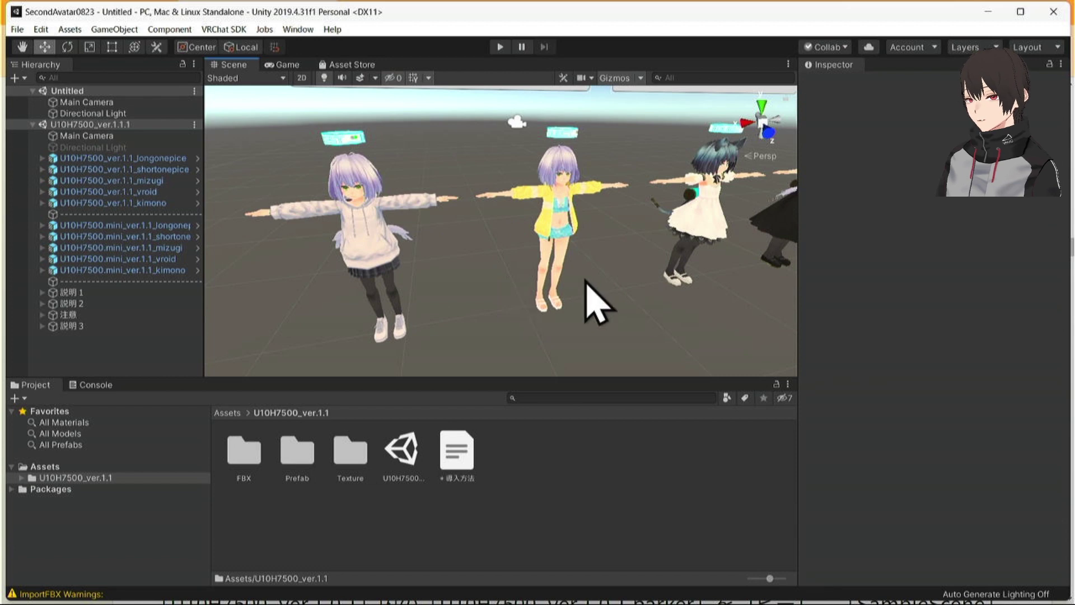
key("Left")
key("Left")
key("Left")
key("Left")
key("Left")
key("Left")
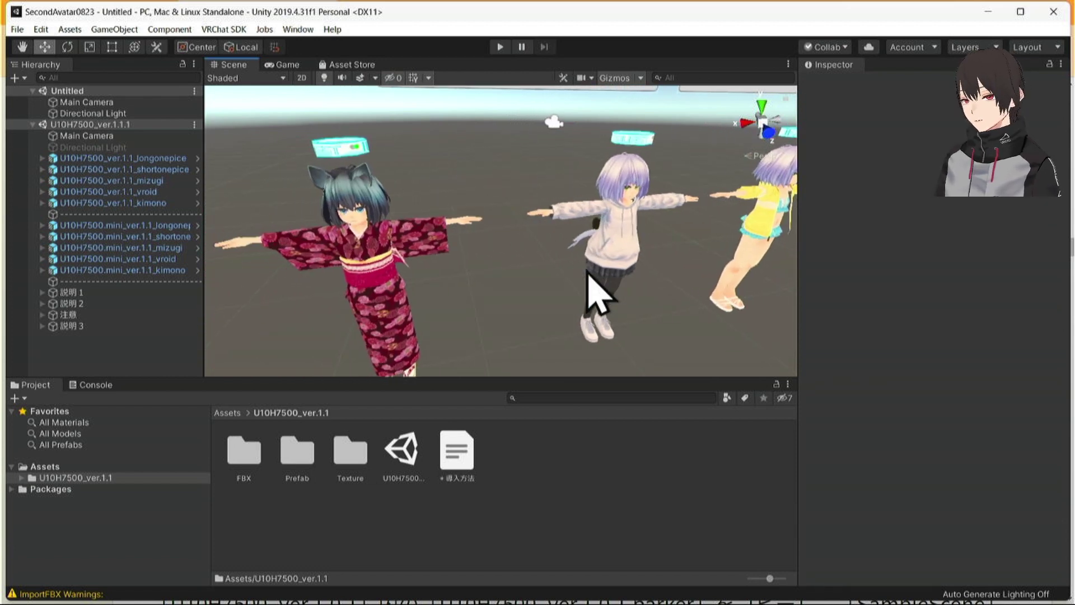
key("Right")
key("Right")
key("Right")
key("Right")
key("Right")
key("Right")
key("Right")
key("Right")
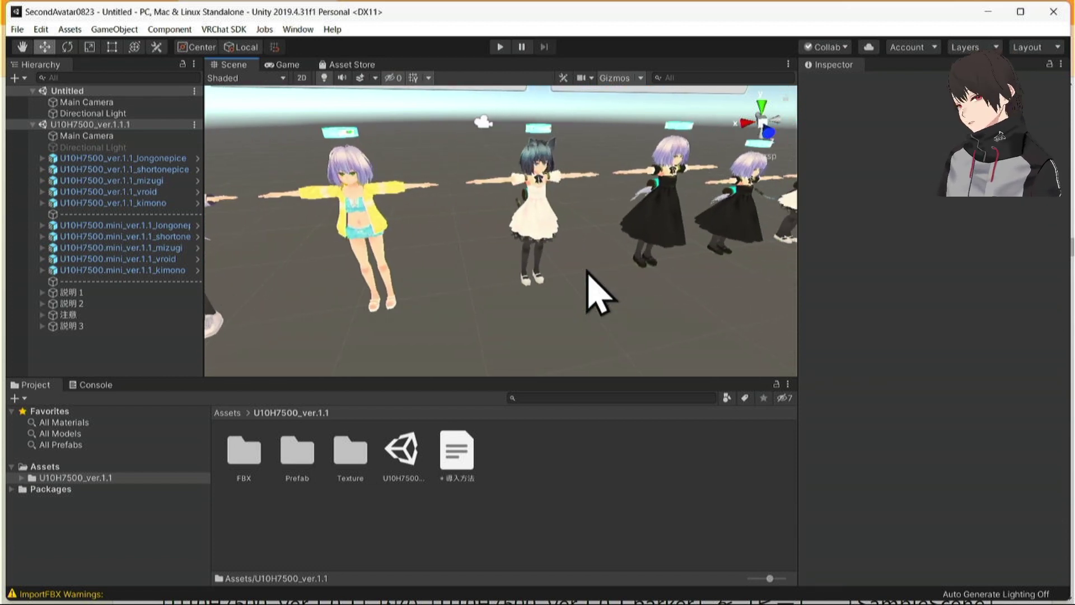
key("Right")
key("Right")
key("Right")
key("Right")
key("Right")
key("Right")
key("Right")
key("Right")
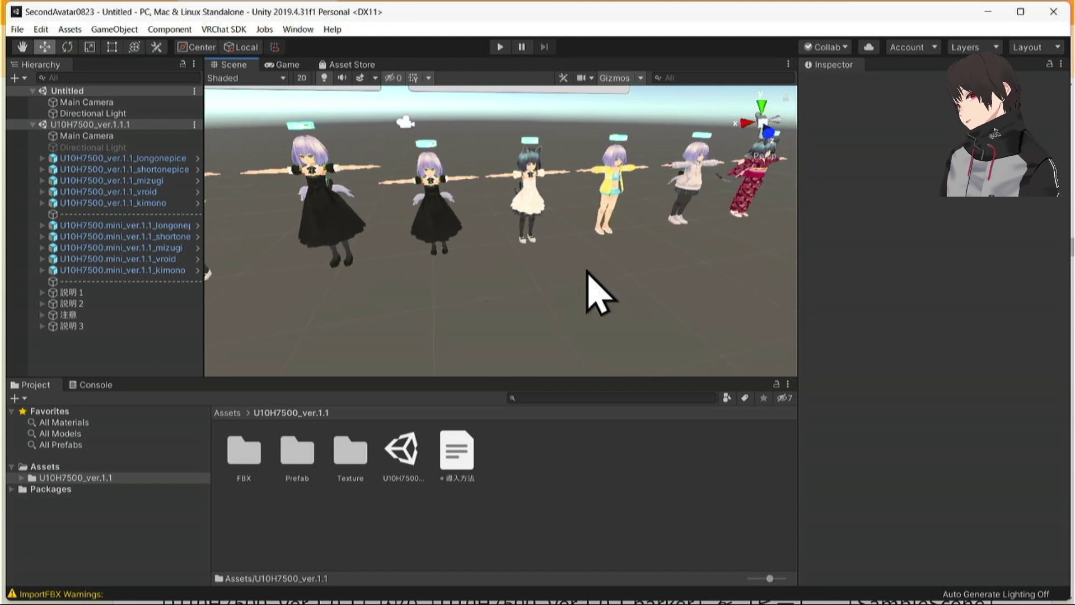
key("Right")
key("Right")
key("Left")
key("Left")
key("Left")
key("Left")
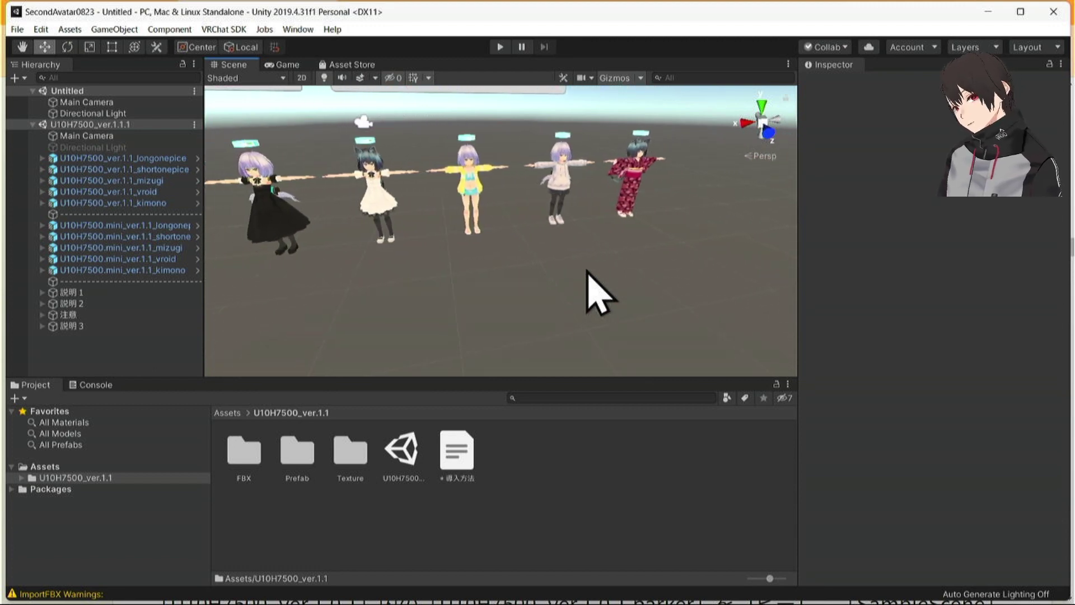
key("Left")
key("Left")
key("Left")
key("Left")
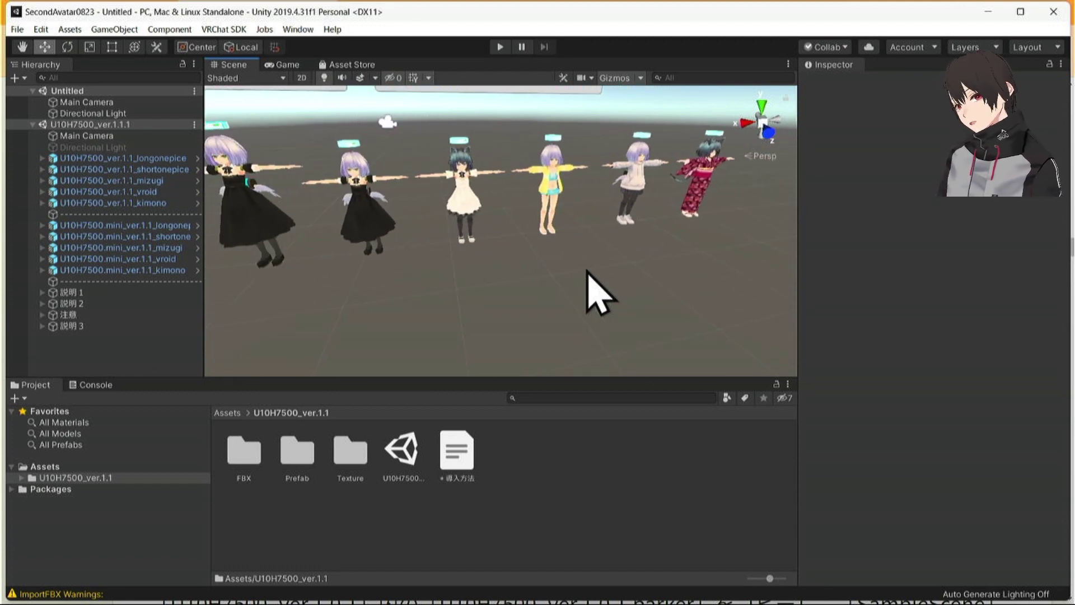
key("Up")
key("Up")
key("Up")
key("Up")
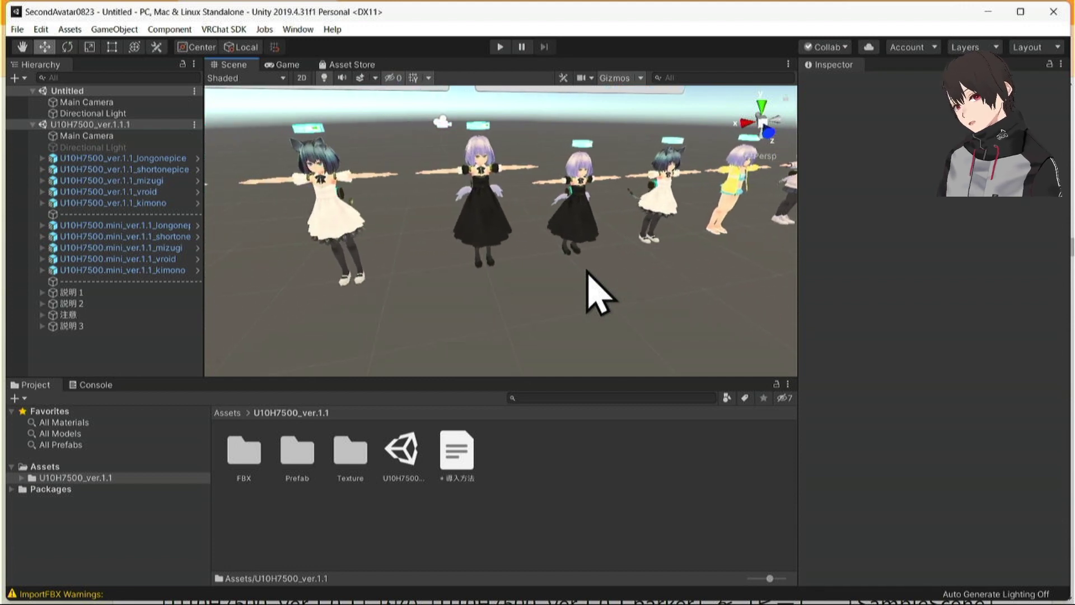
Step: Examine the swimsuit, kimono and hoodie avatars along the row in the Scene view
key("Left")
key("Left")
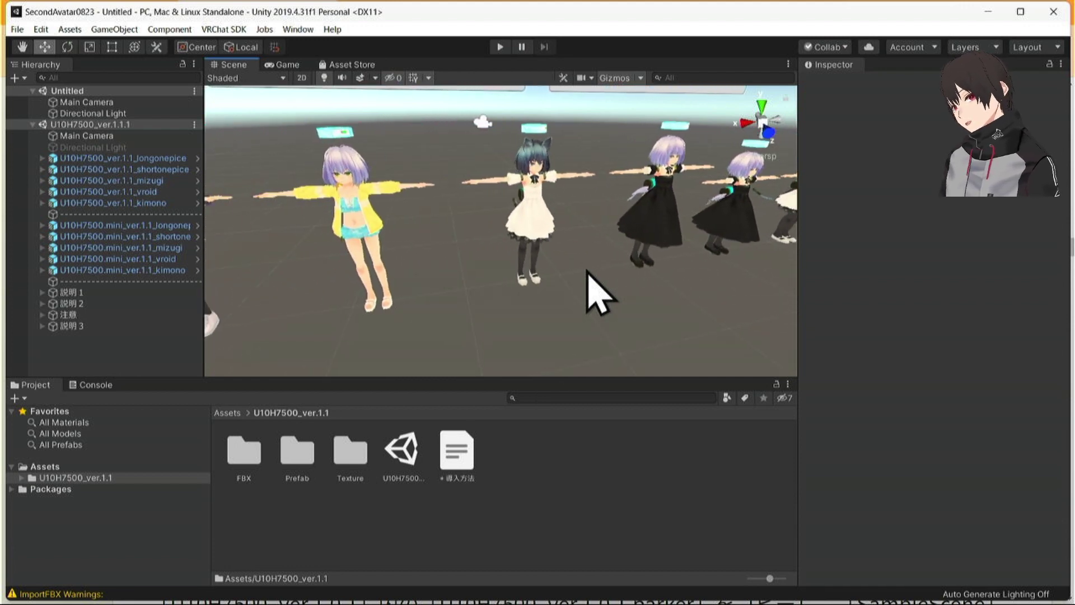
key("Left")
key("Left")
key("Left")
key("Left")
key("Left")
key("Left")
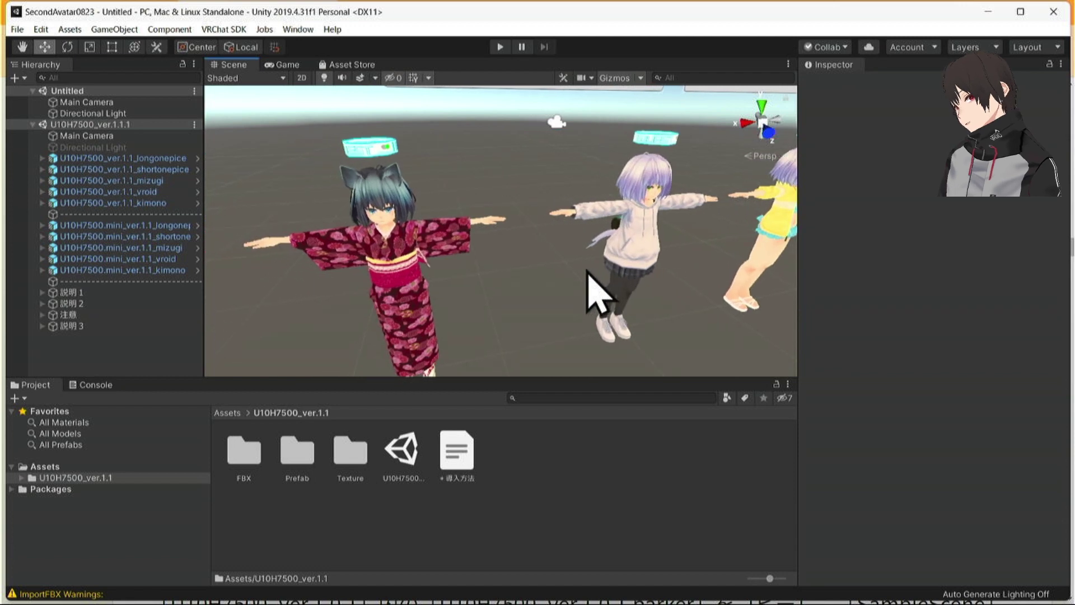
key("Right")
key("Right")
key("Right")
key("Right")
key("Right")
key("Right")
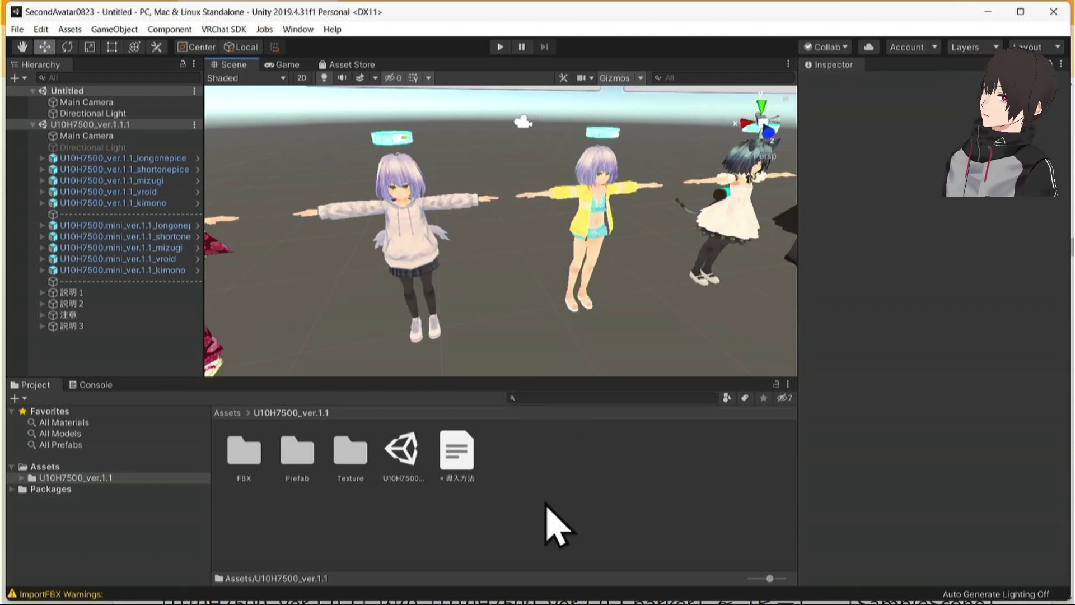
Step: Switch to the browser and read the guide's section on copying one avatar into SampleScene and using Remove Scene on the original
mouse_move(584, 594)
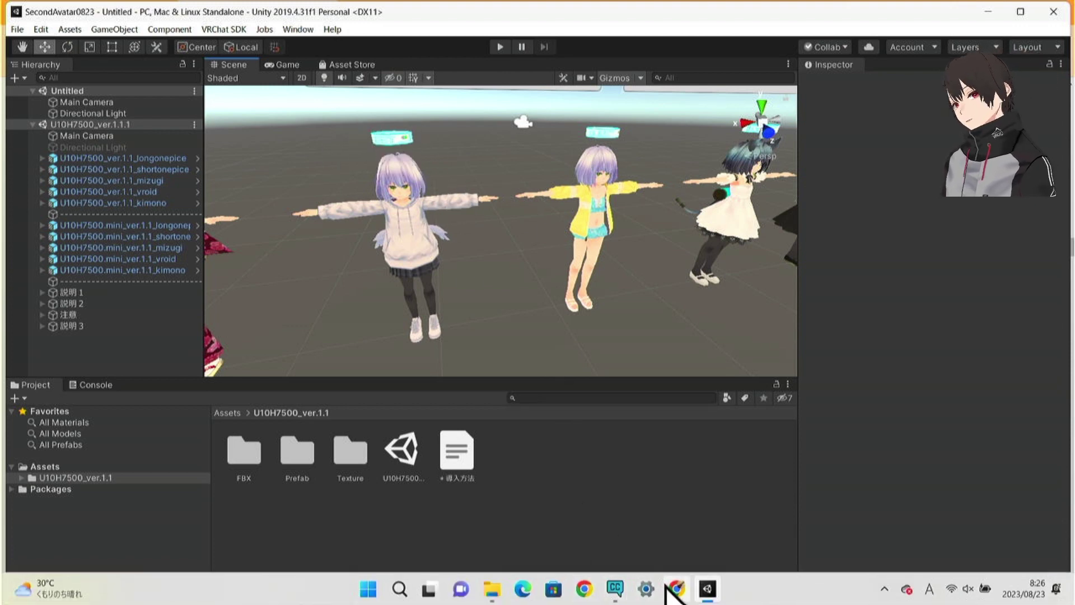
left_click(669, 588)
scroll(650, 492, "down", 7)
scroll(653, 448, "down", 15)
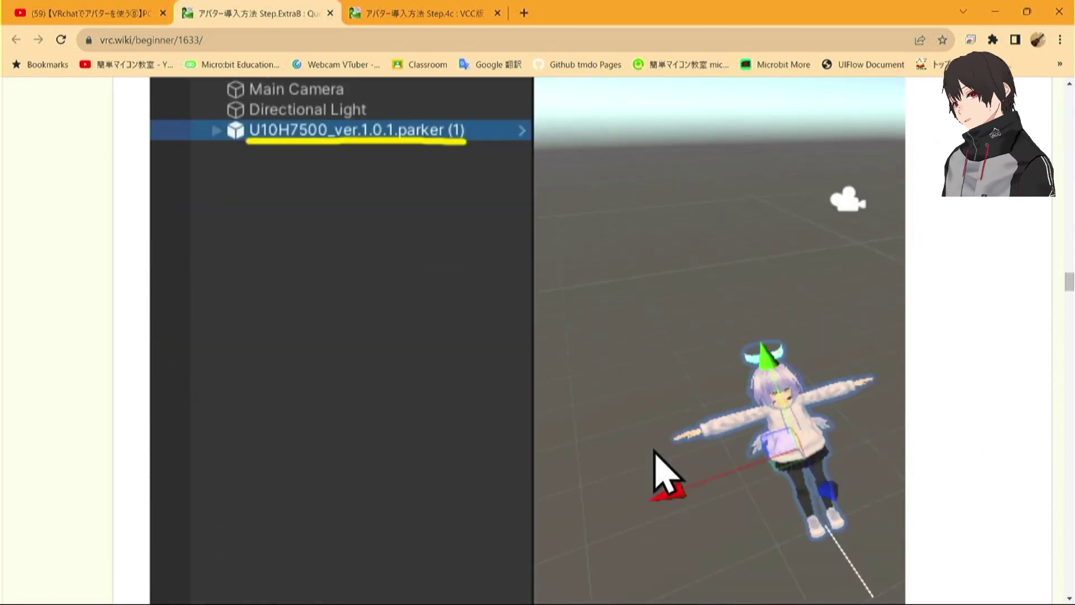
scroll(666, 470, "down", 3)
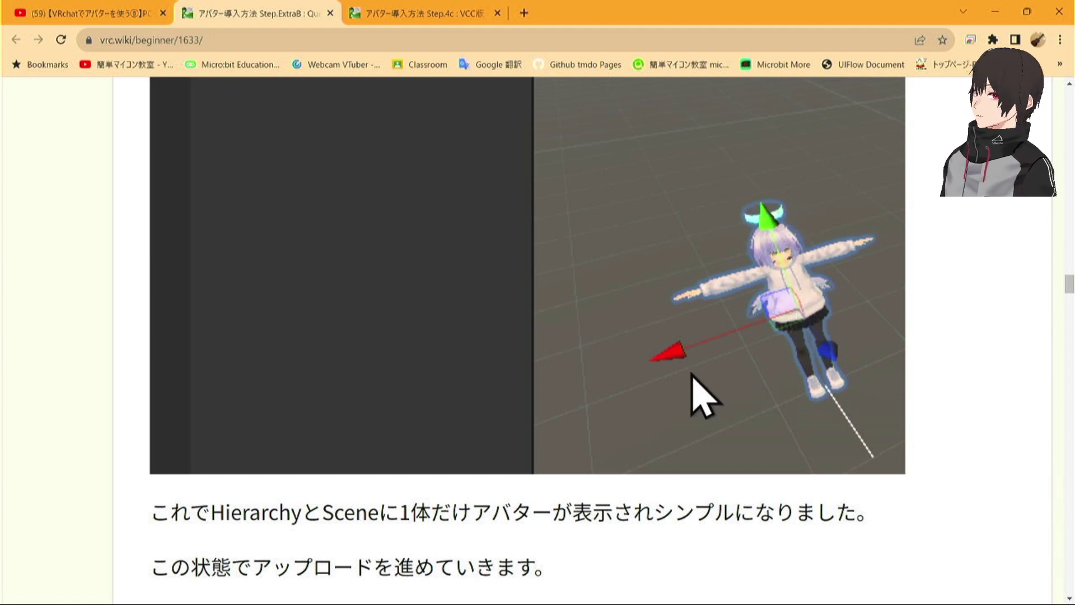
scroll(697, 397, "down", 3)
scroll(694, 386, "up", 8)
scroll(692, 380, "up", 8)
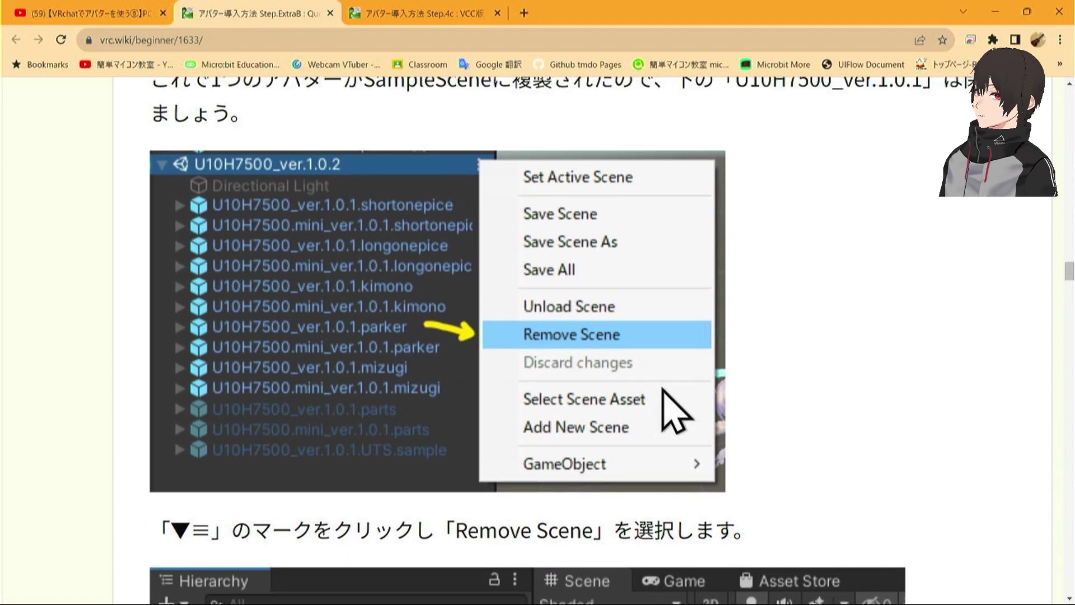
scroll(675, 409, "up", 14)
scroll(674, 408, "up", 13)
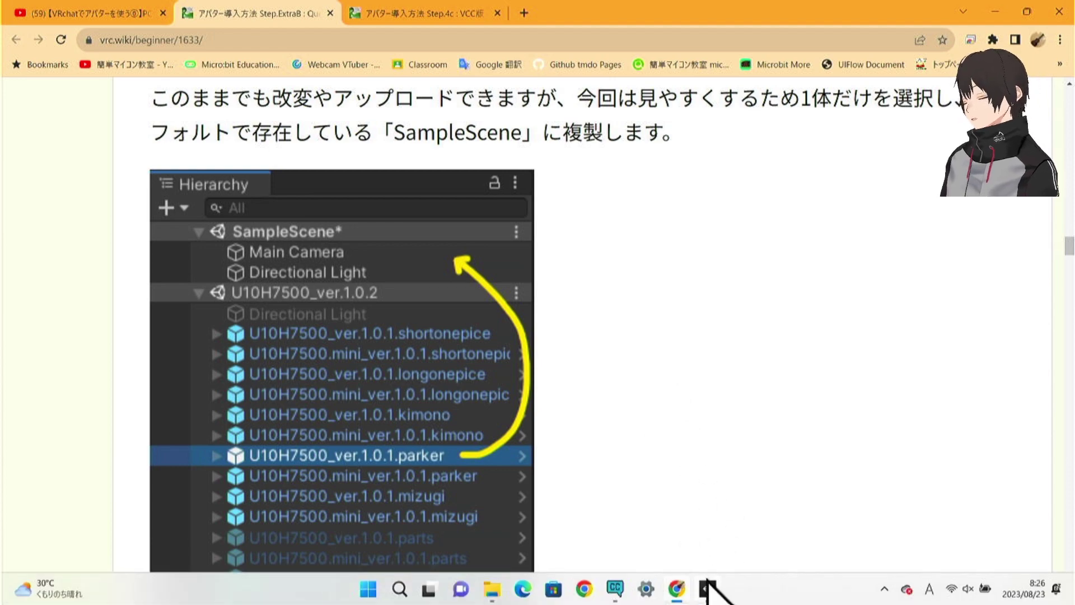
Step: Switch to Unity and move the hoodie avatar U10H7500_ver.1.1_vroid from the U10H7500_ver.1.1.1 scene into the Untitled scene
left_click(708, 588)
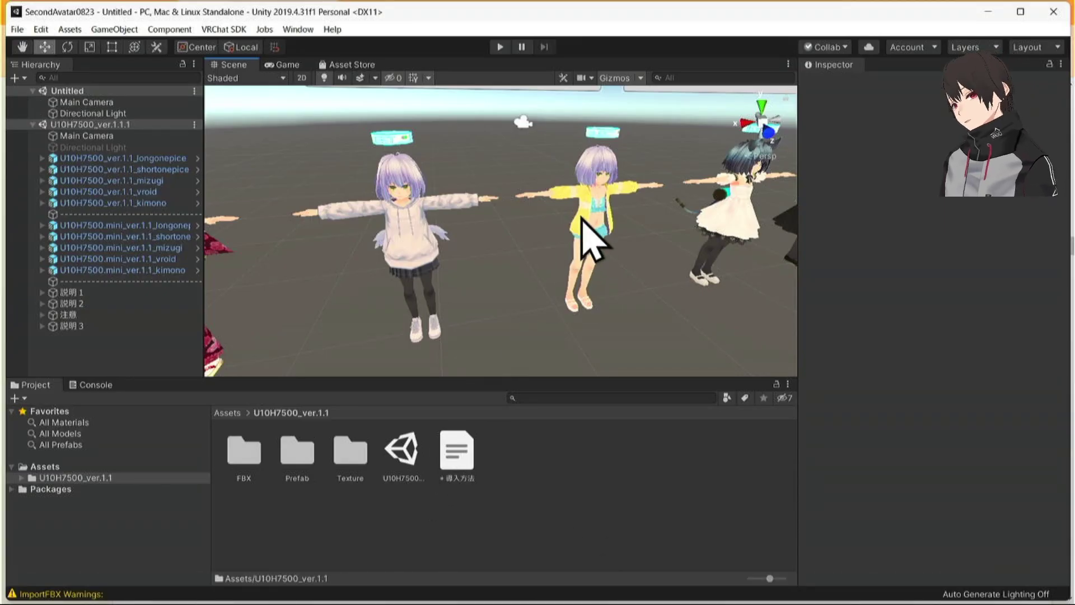
left_click(427, 240)
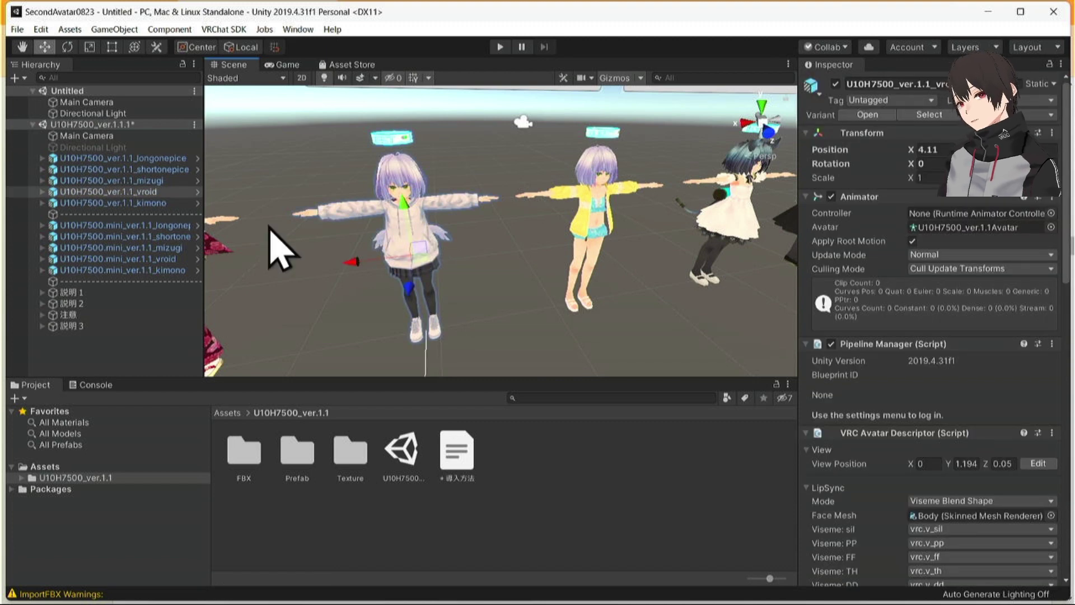
left_click_drag(133, 194, 156, 112)
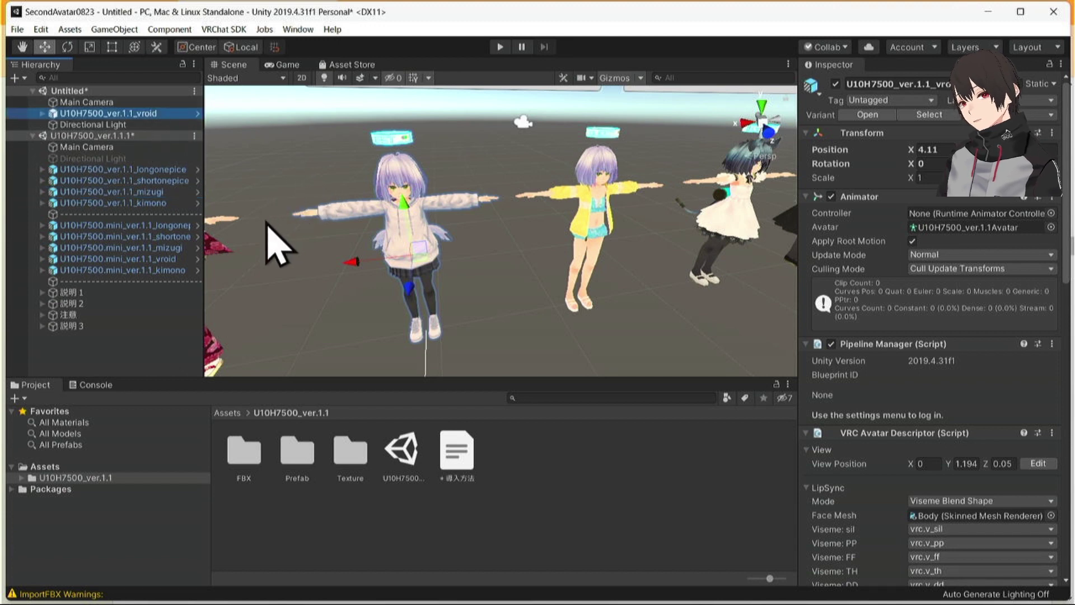
left_click(105, 136)
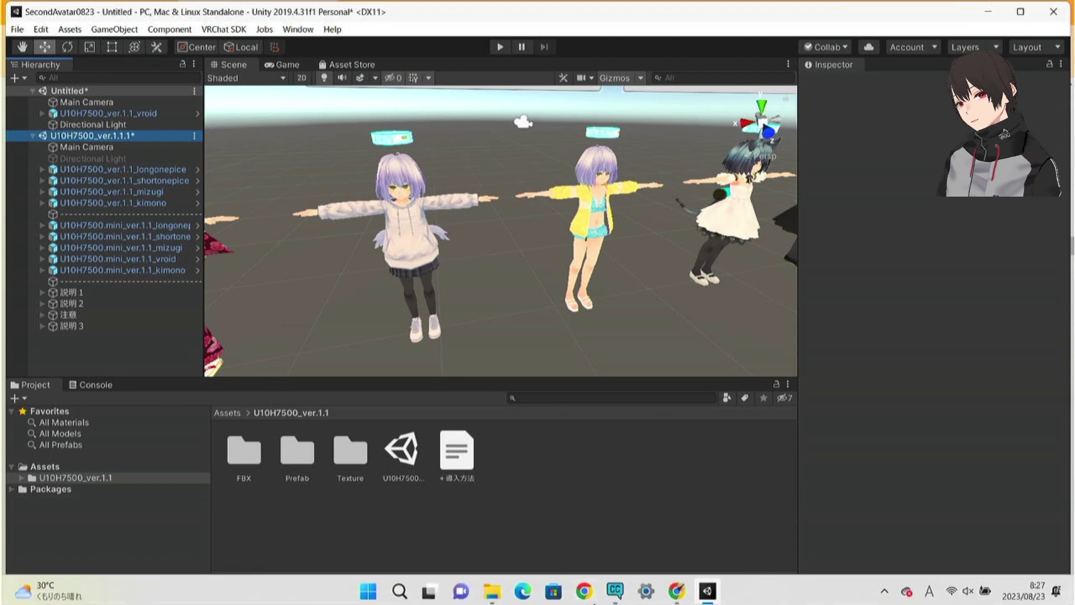
Step: Compare the browser guide's Hierarchy example with the Untitled and U10H7500_ver.1.1.1 scene contents in Unity
left_click(676, 589)
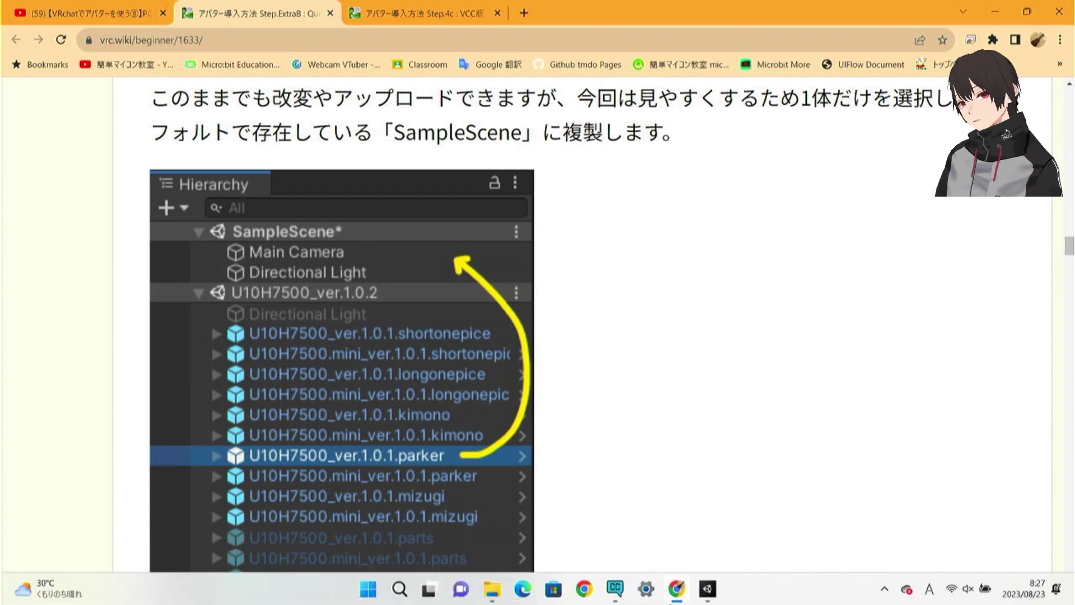
left_click(675, 588)
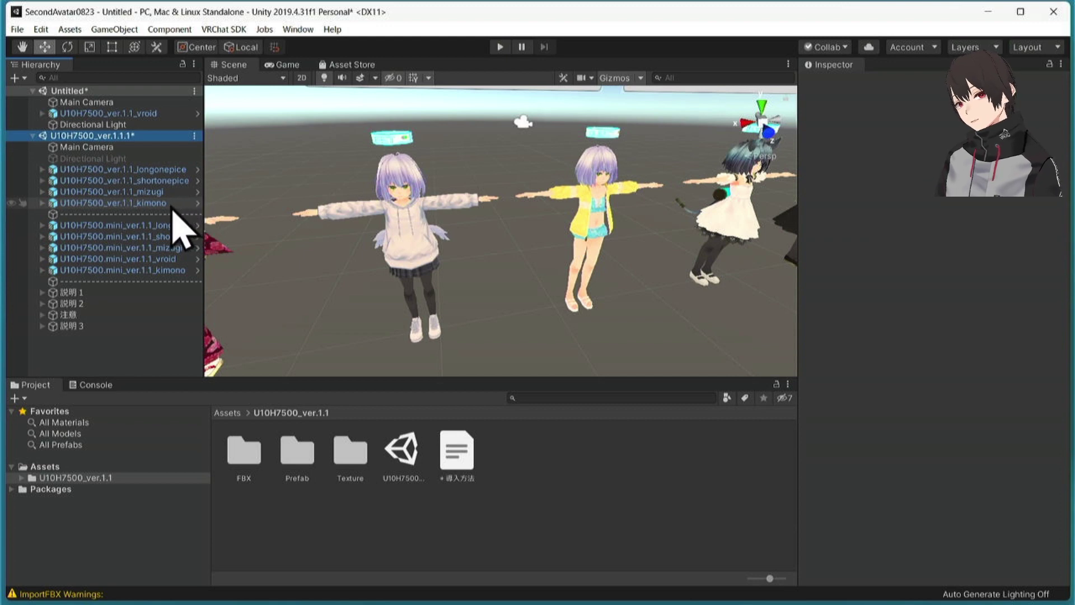
left_click(34, 136)
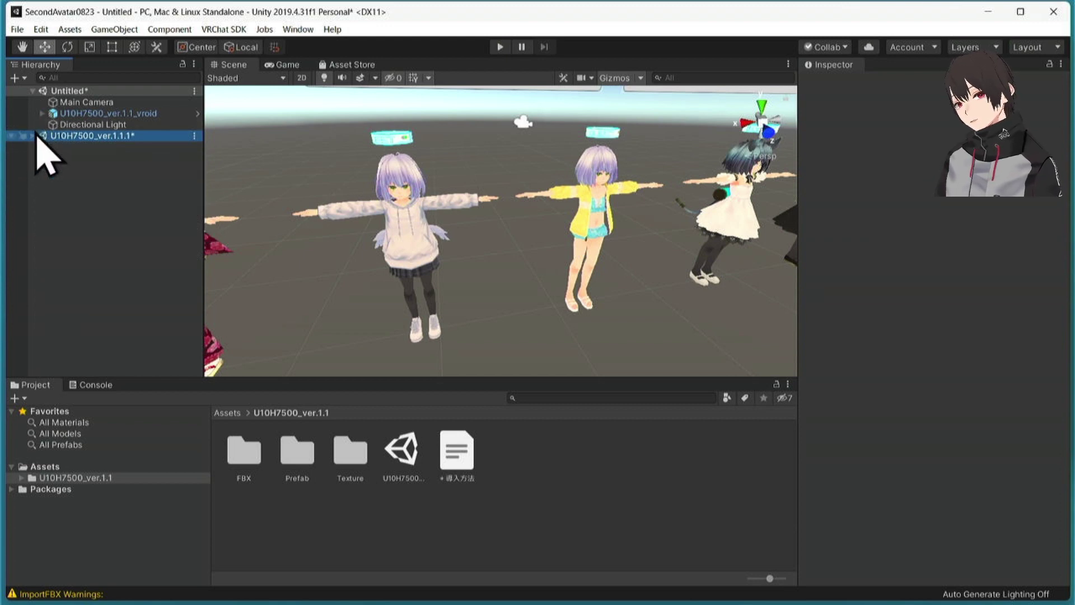
left_click(34, 136)
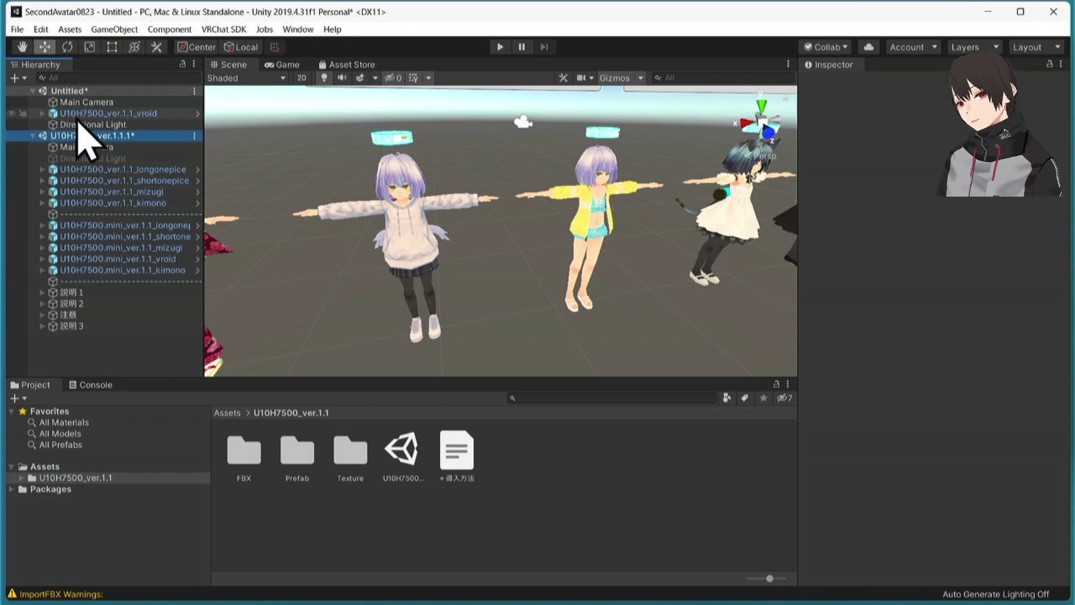
left_click(93, 104)
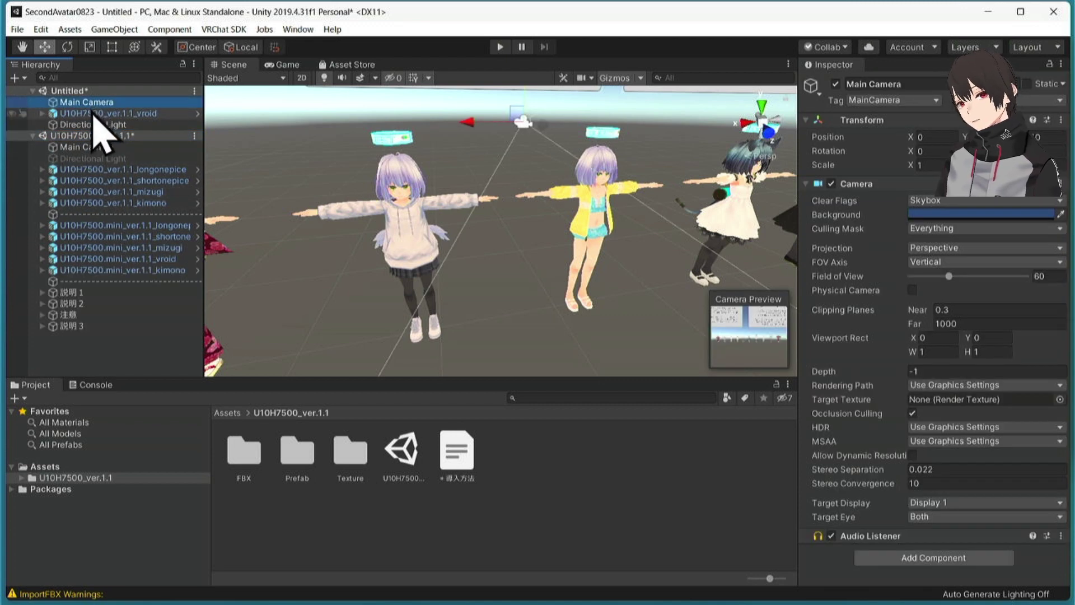
left_click(95, 114)
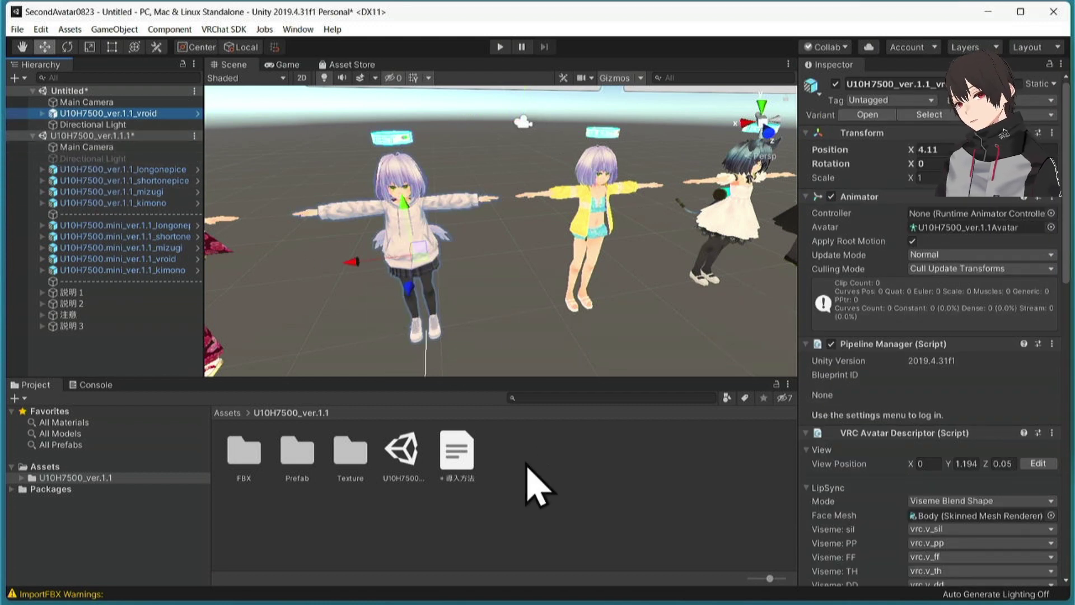
Step: Switch to the browser and read the guide's notes on copy-pasting versus moving the avatar and on closing the original scene
mouse_move(669, 600)
left_click(698, 593)
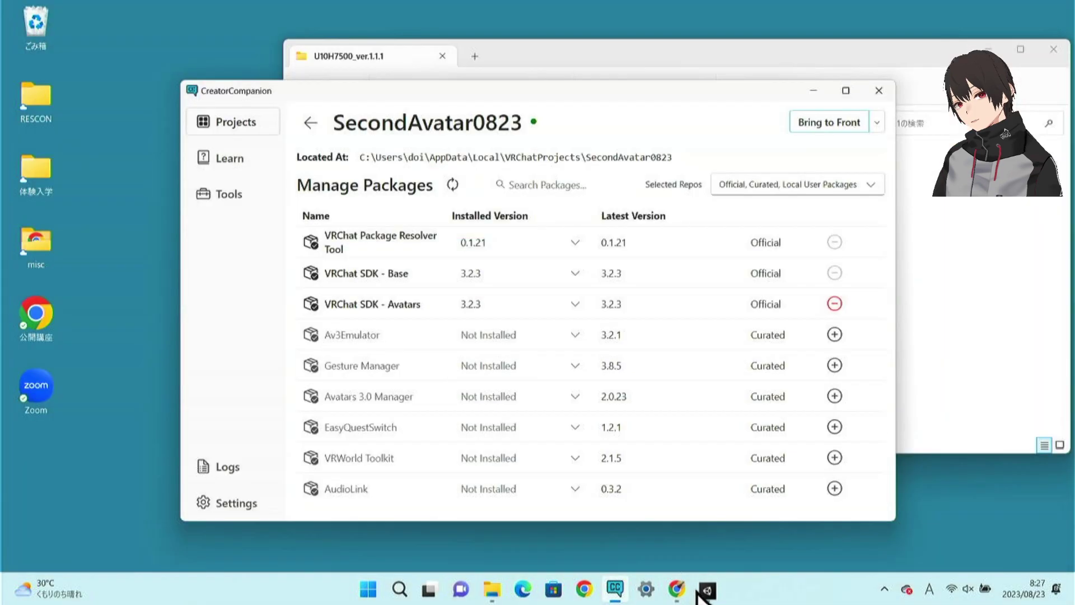
left_click(677, 590)
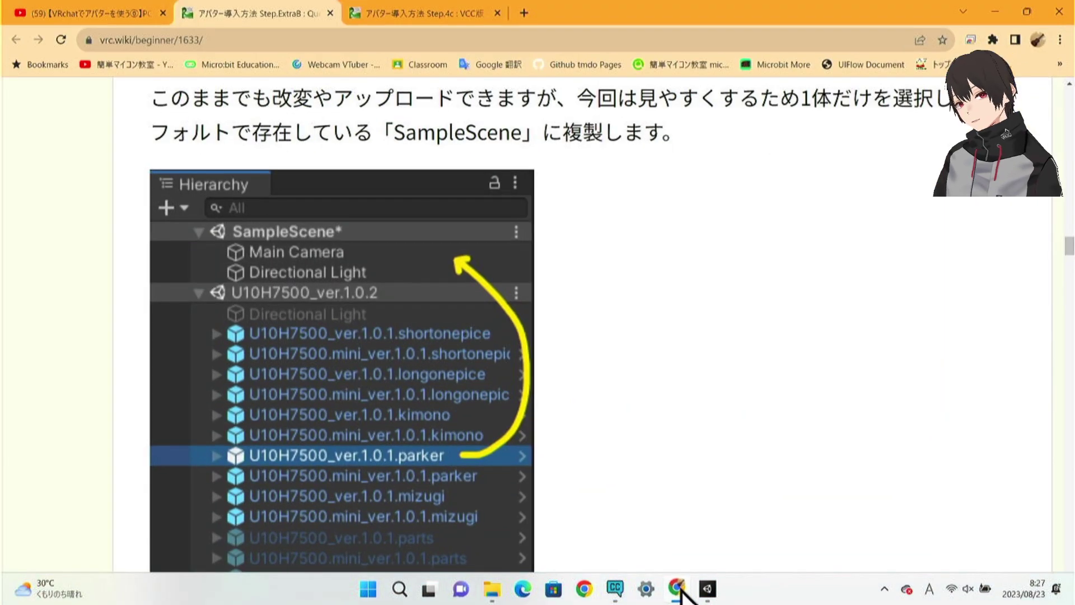
scroll(632, 513, "down", 6)
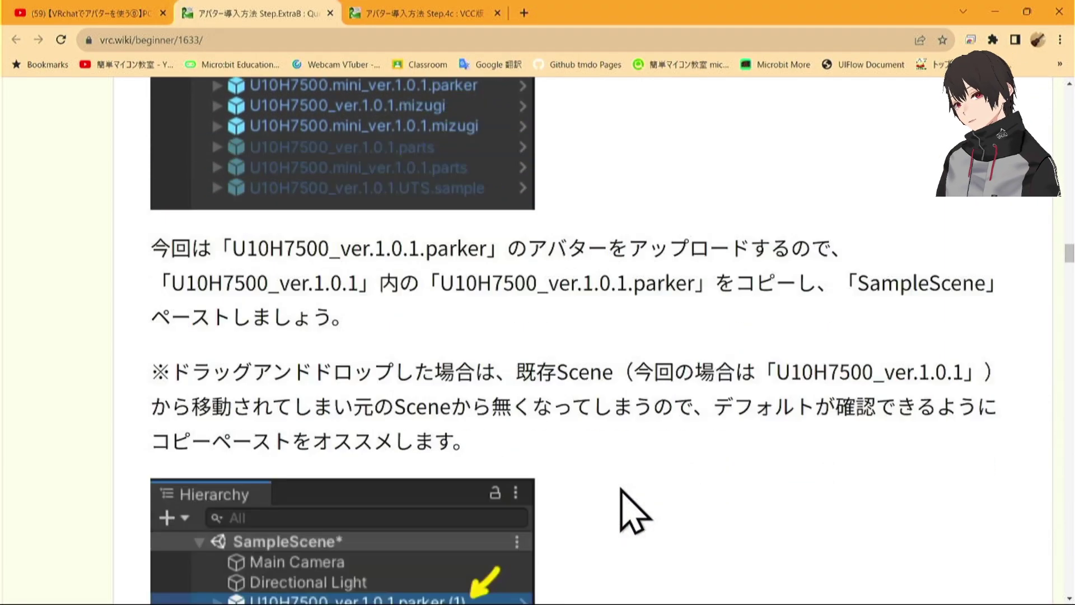
scroll(632, 513, "down", 2)
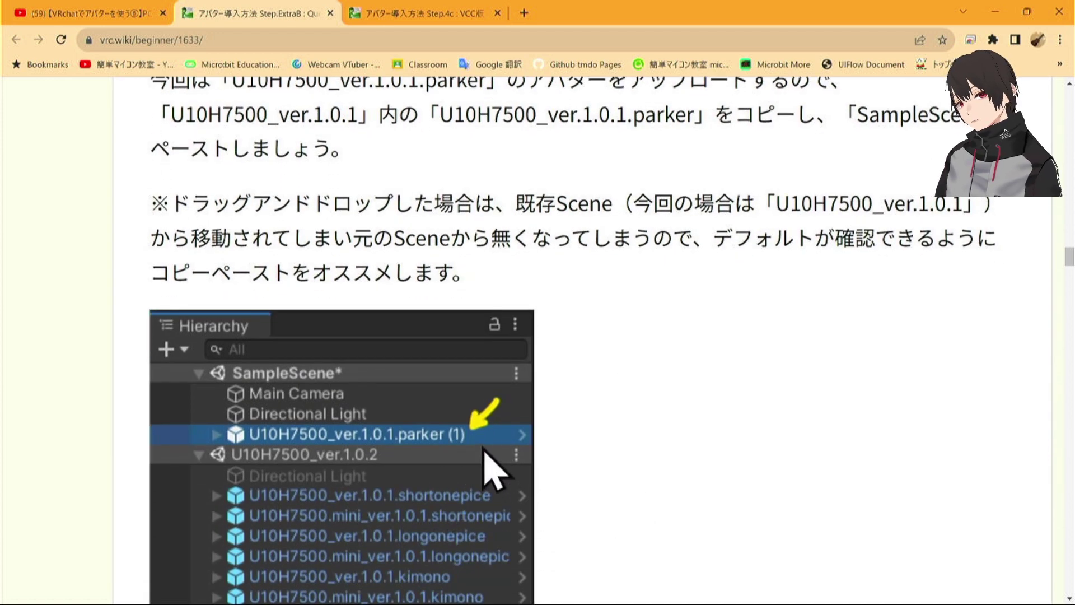
scroll(493, 468, "down", 5)
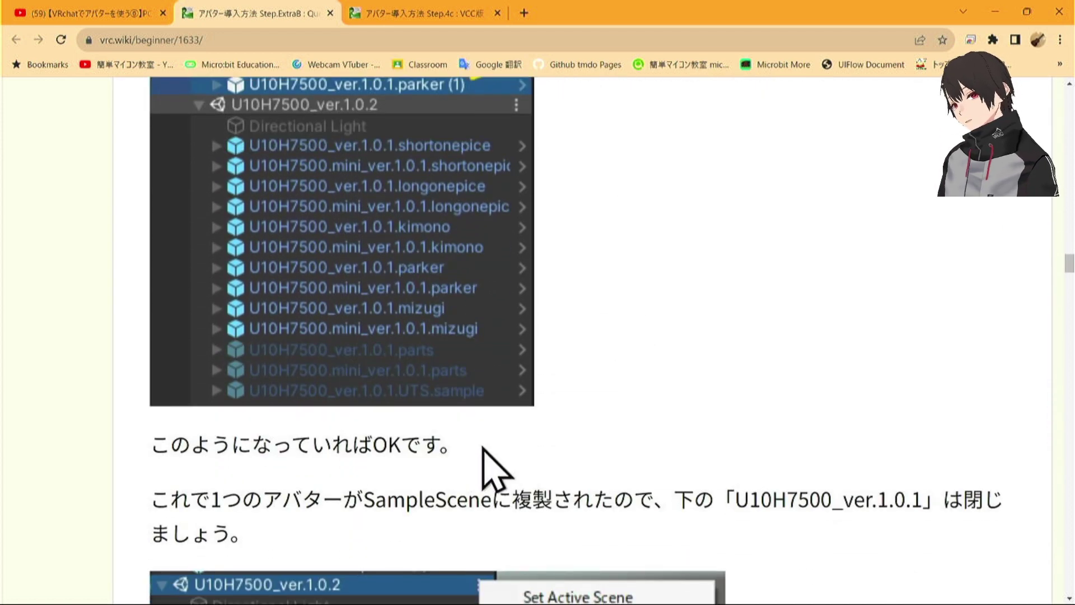
scroll(493, 467, "down", 2)
scroll(480, 448, "down", 1)
scroll(480, 448, "down", 1)
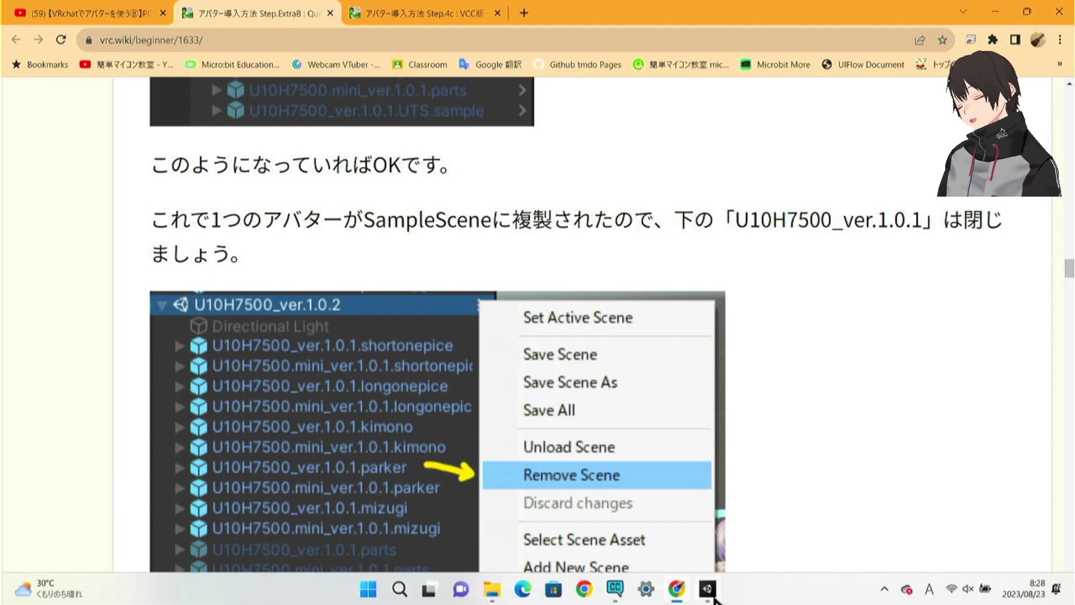
Step: Switch to Unity and remove the U10H7500_ver.1.1.1 scene from the Hierarchy, saving its changes
left_click(707, 588)
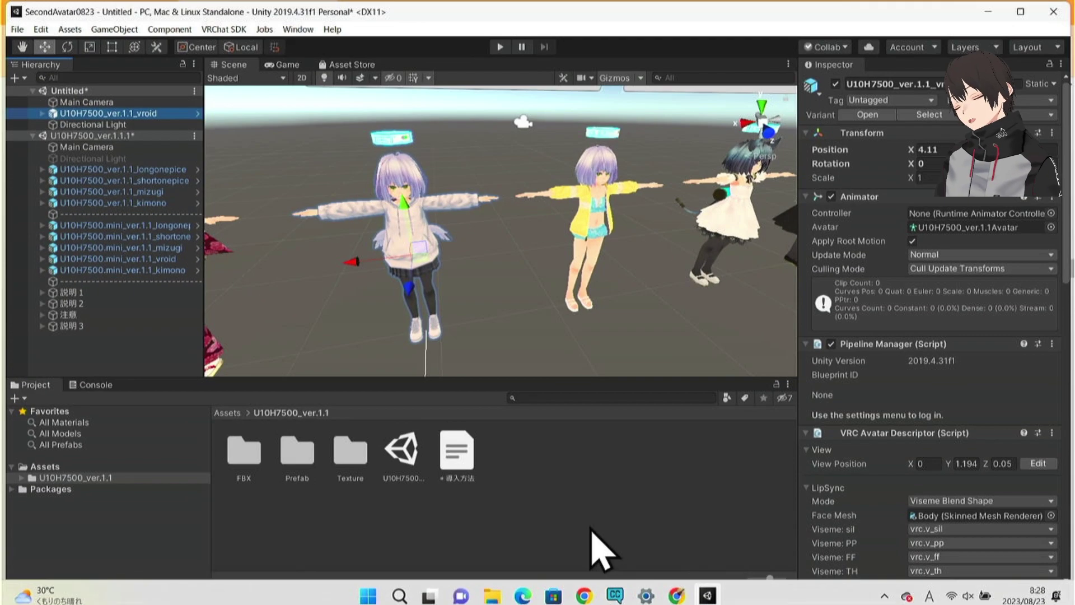
left_click(112, 125)
left_click(121, 137)
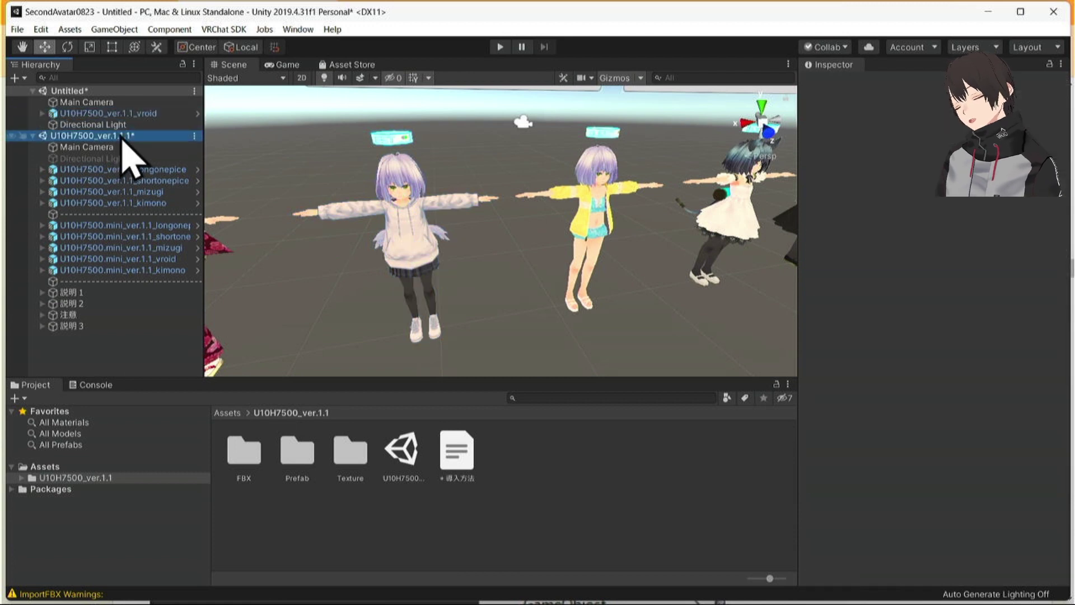
right_click(195, 140)
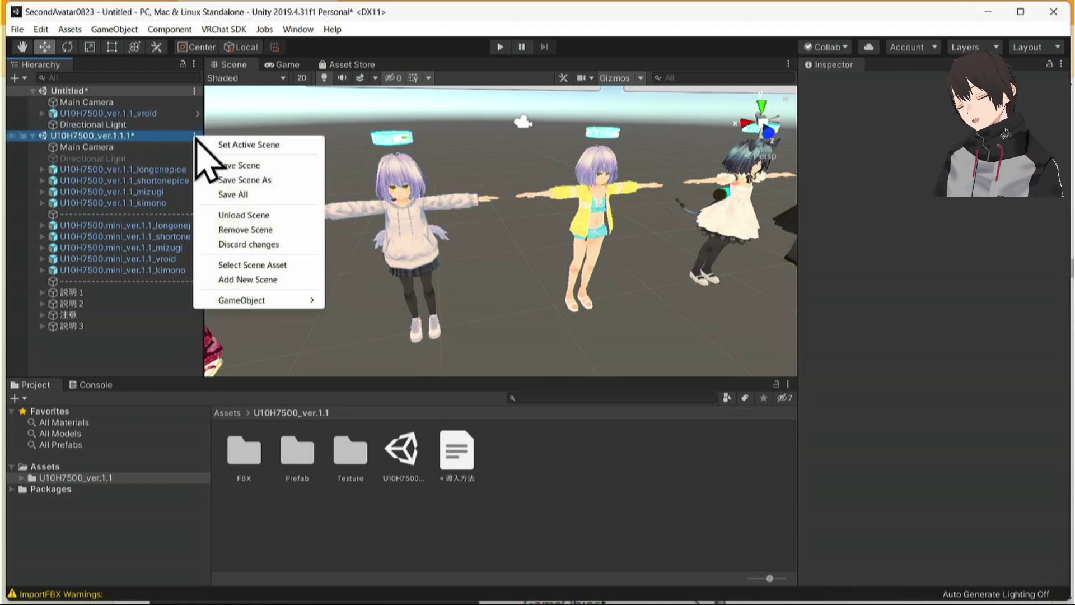
left_click(263, 230)
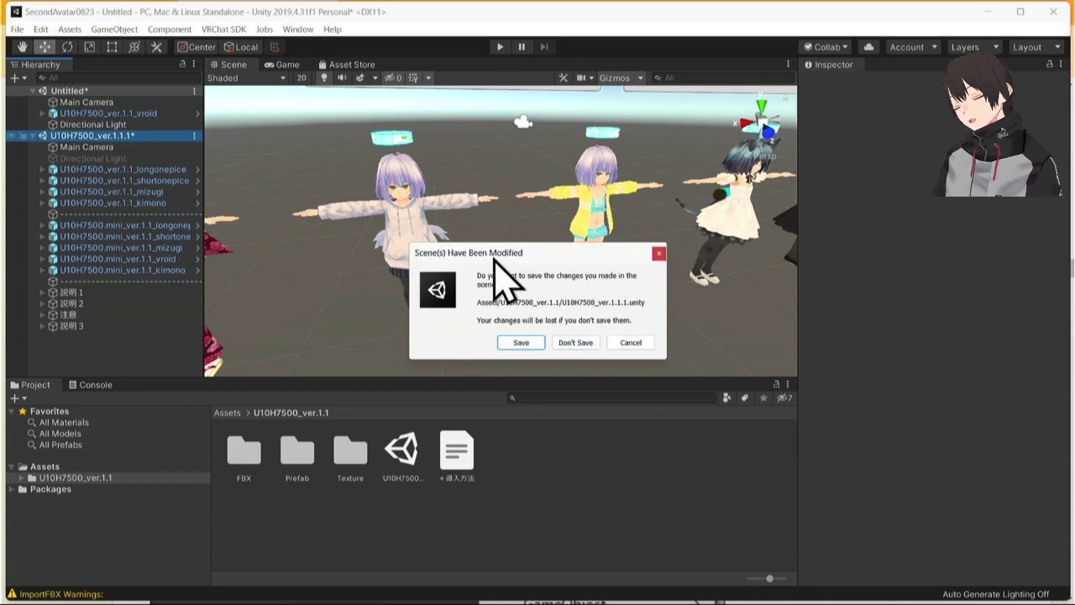
left_click(534, 346)
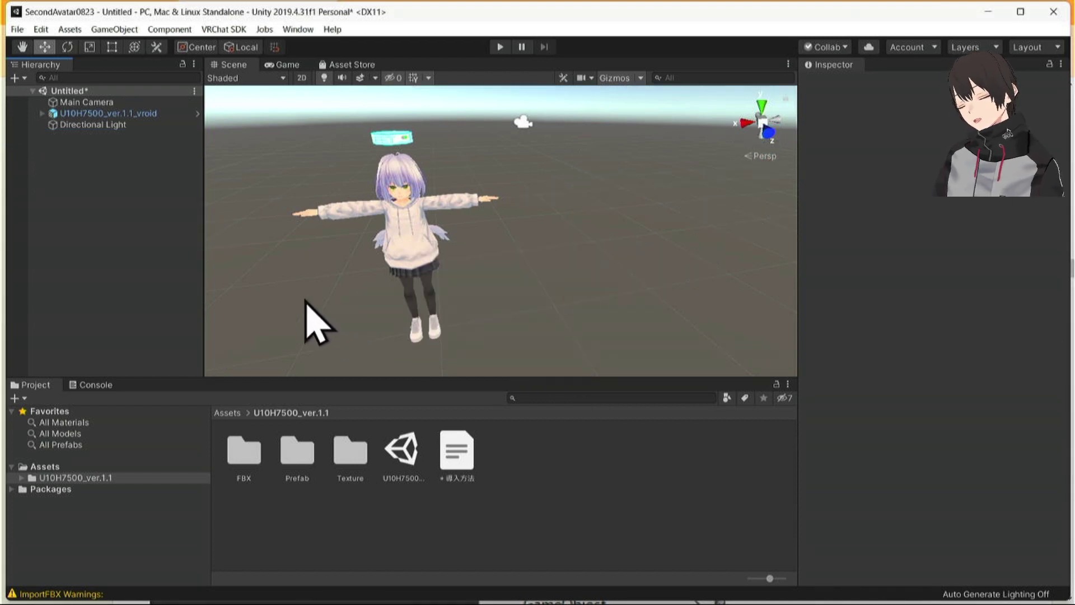
Step: View the hoodie avatar from near and far in the Scene view and select it
scroll(331, 302, "up", 3)
scroll(332, 303, "down", 5)
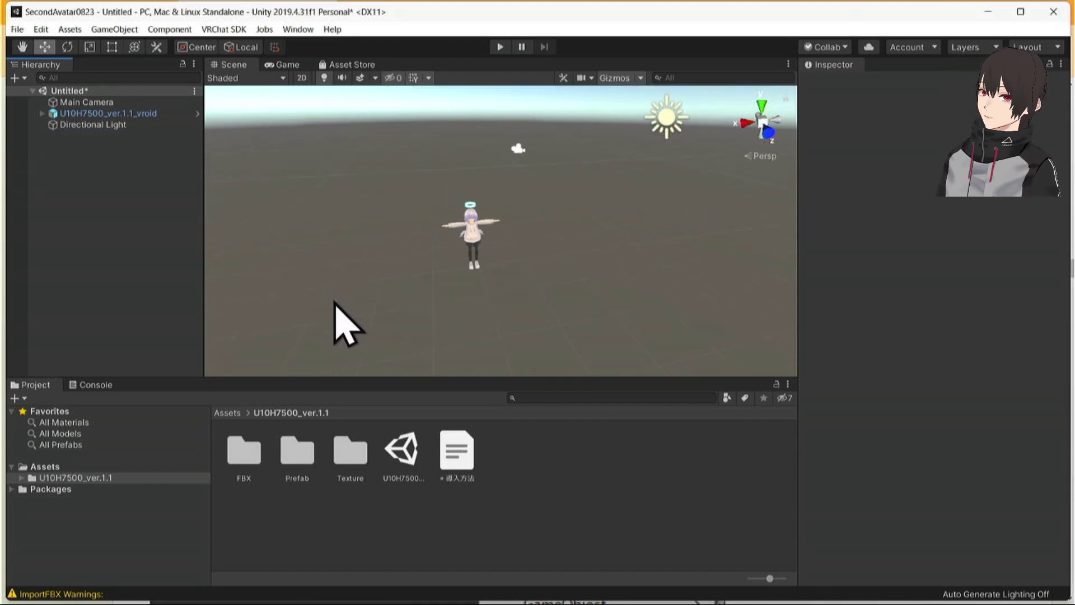
scroll(334, 303, "up", 3)
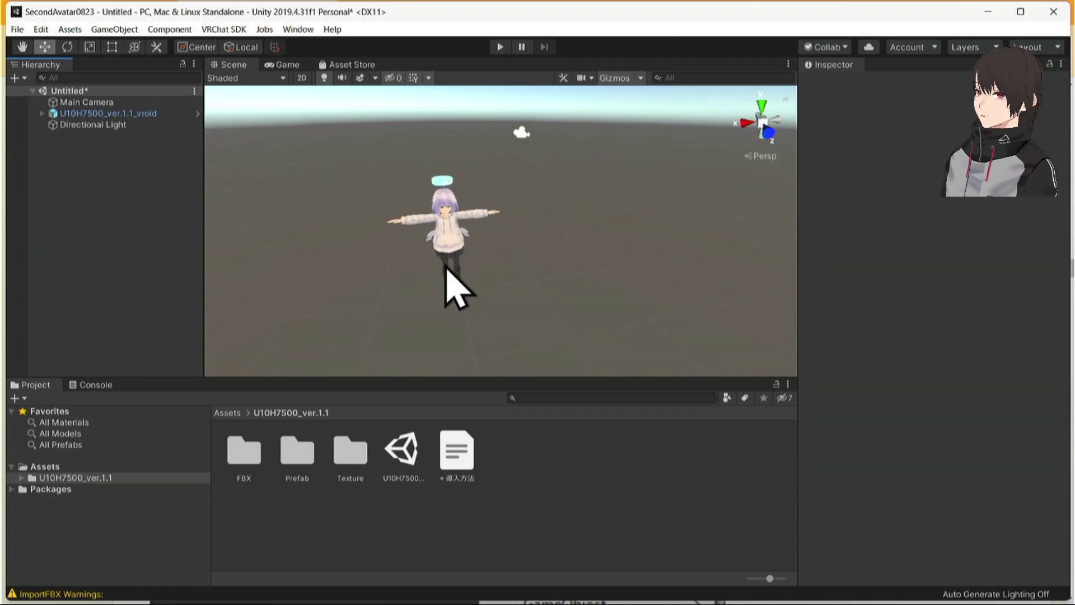
left_click(447, 239)
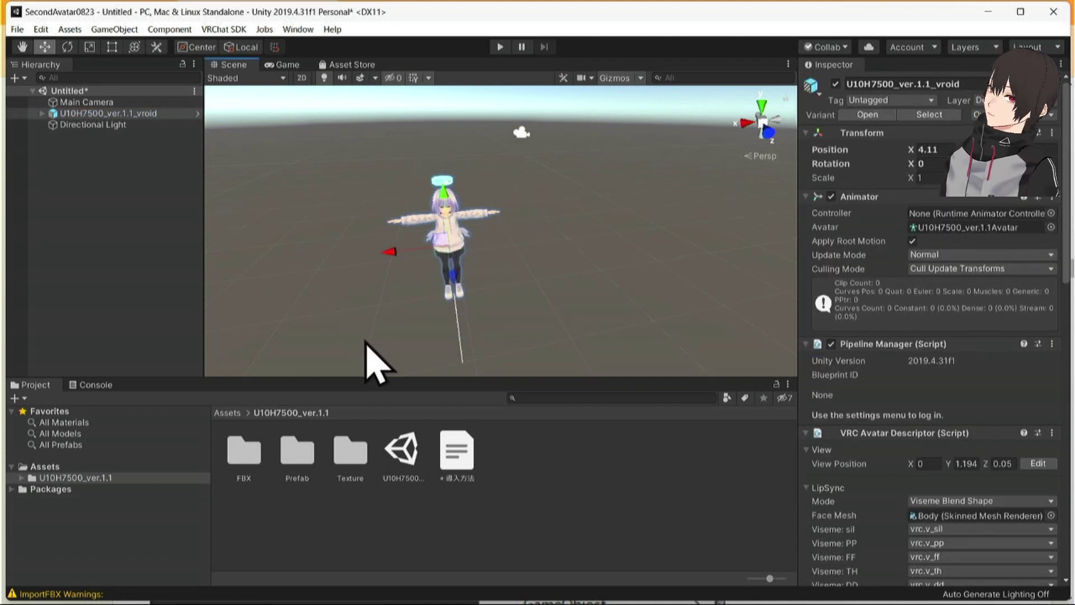
Step: Switch to the browser and read the guide from removing the original scene to signing in through the VRChat SDK control panel
mouse_move(624, 602)
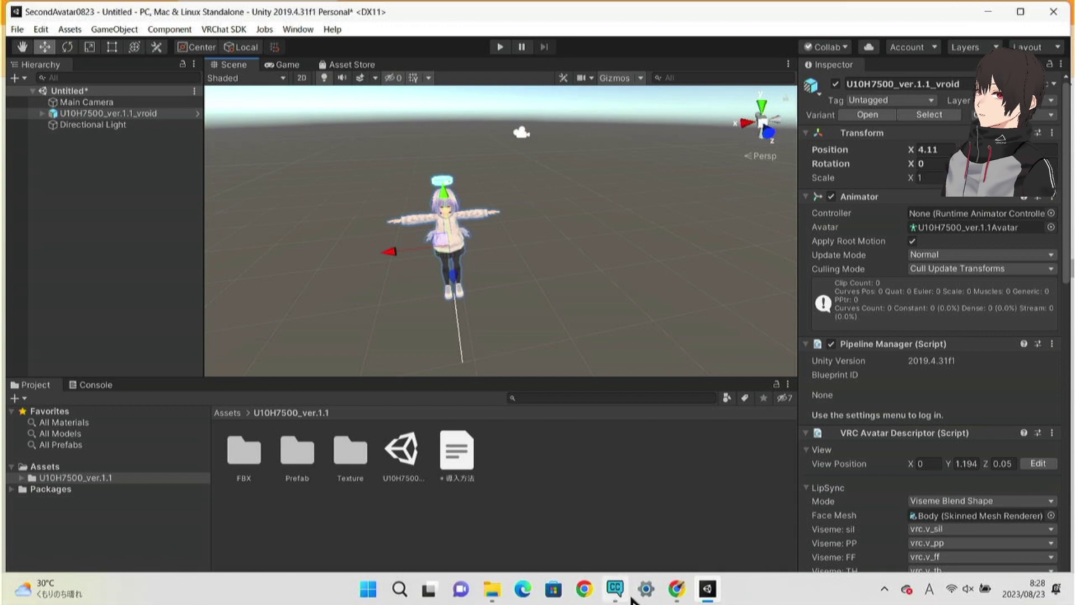
left_click(678, 588)
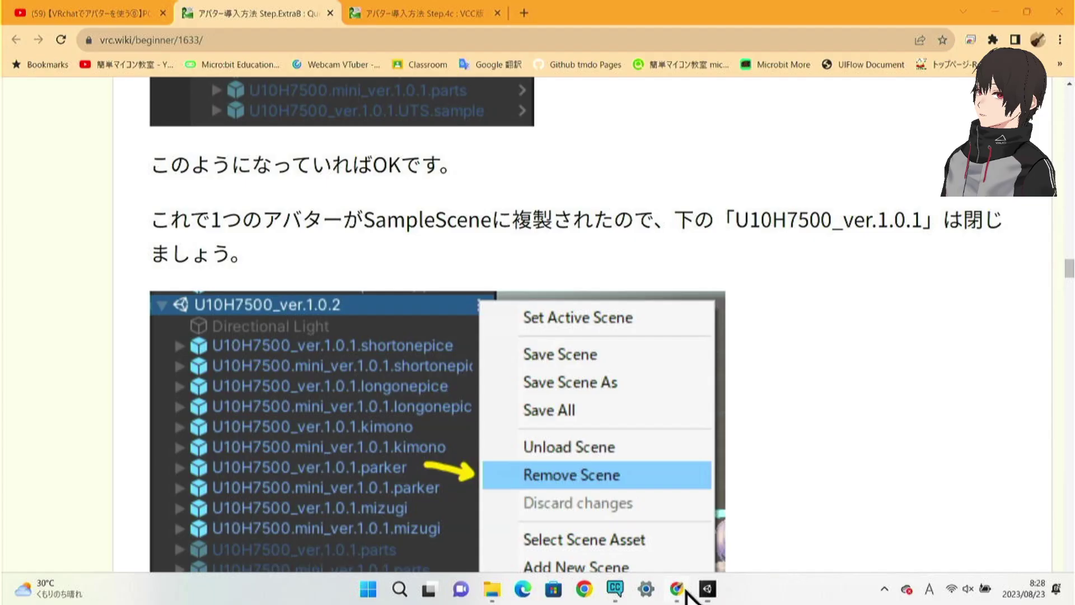
scroll(500, 500, "down", 6)
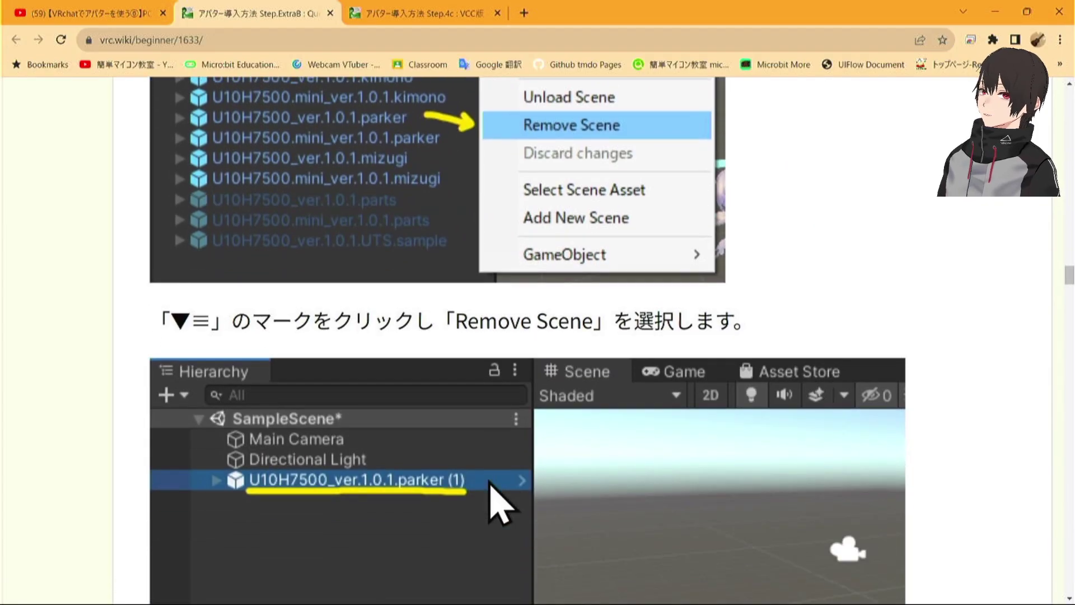
scroll(499, 500, "down", 8)
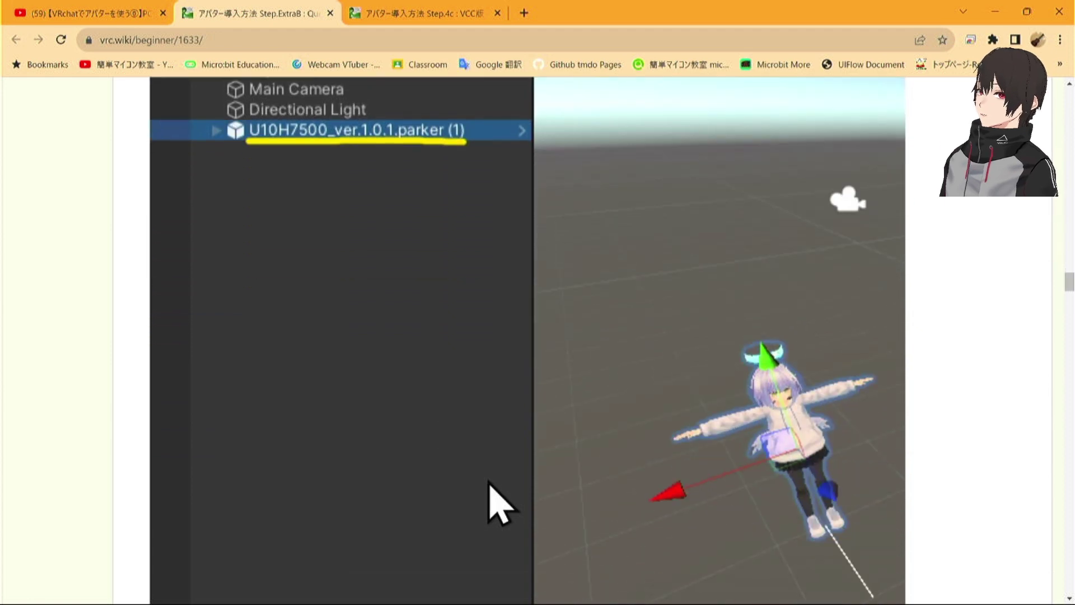
scroll(576, 503, "down", 3)
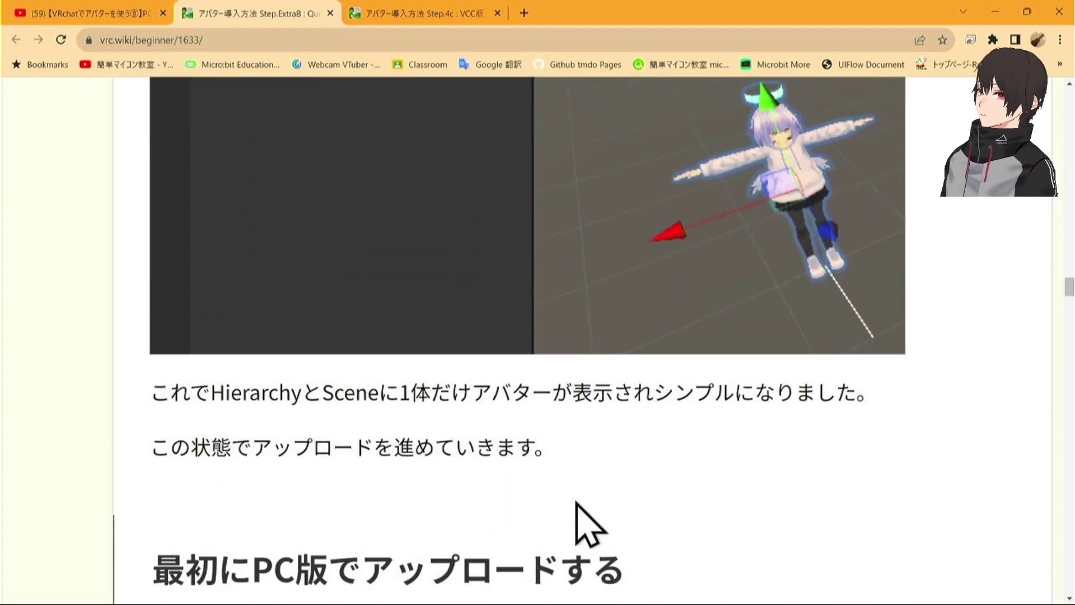
scroll(576, 500, "down", 1)
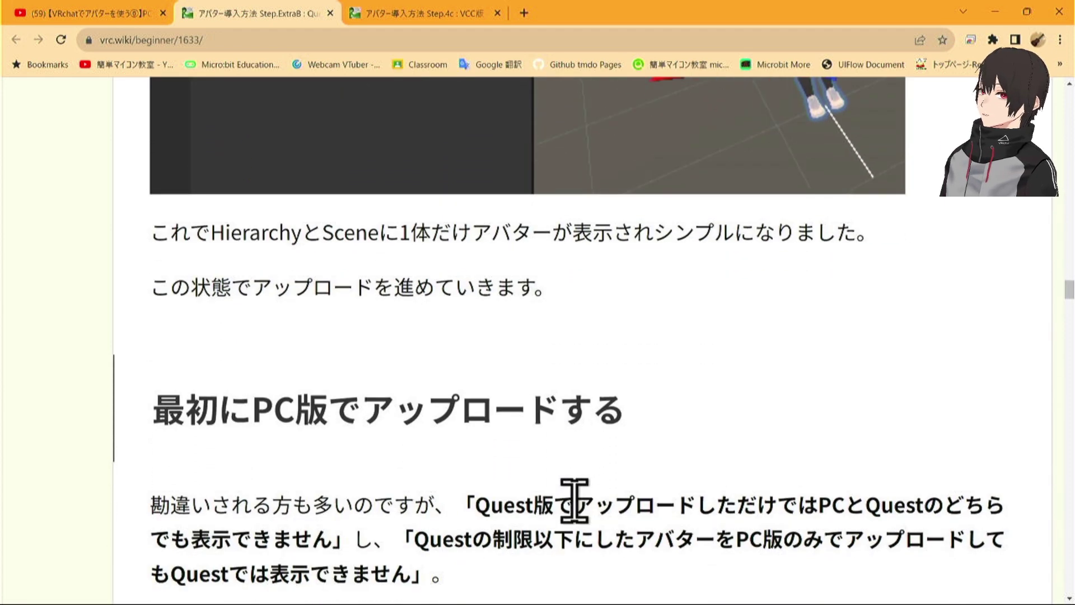
scroll(579, 503, "down", 2)
scroll(570, 500, "down", 1)
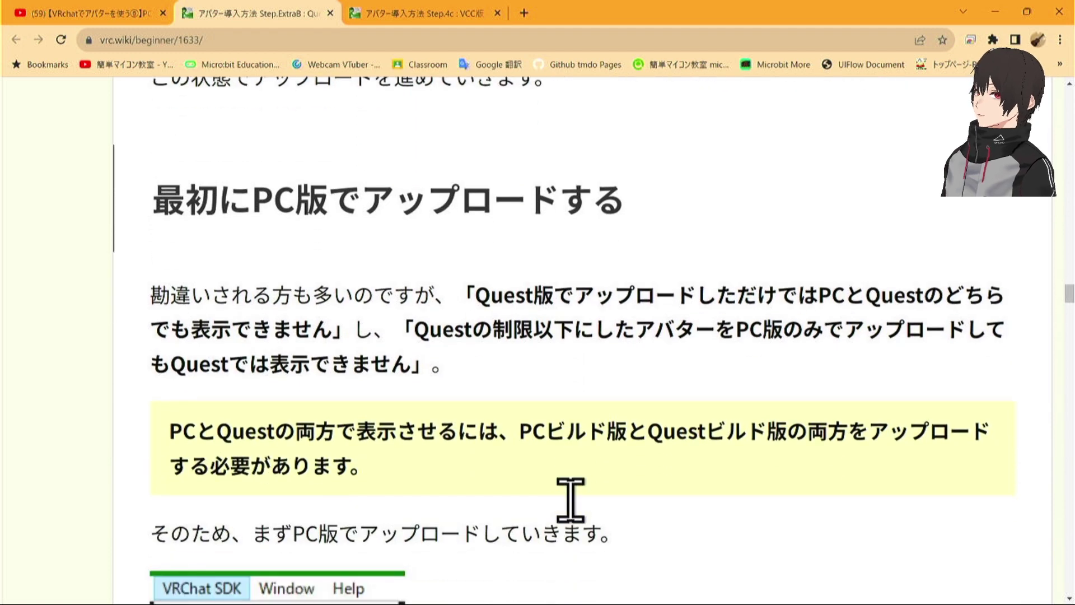
scroll(570, 500, "down", 5)
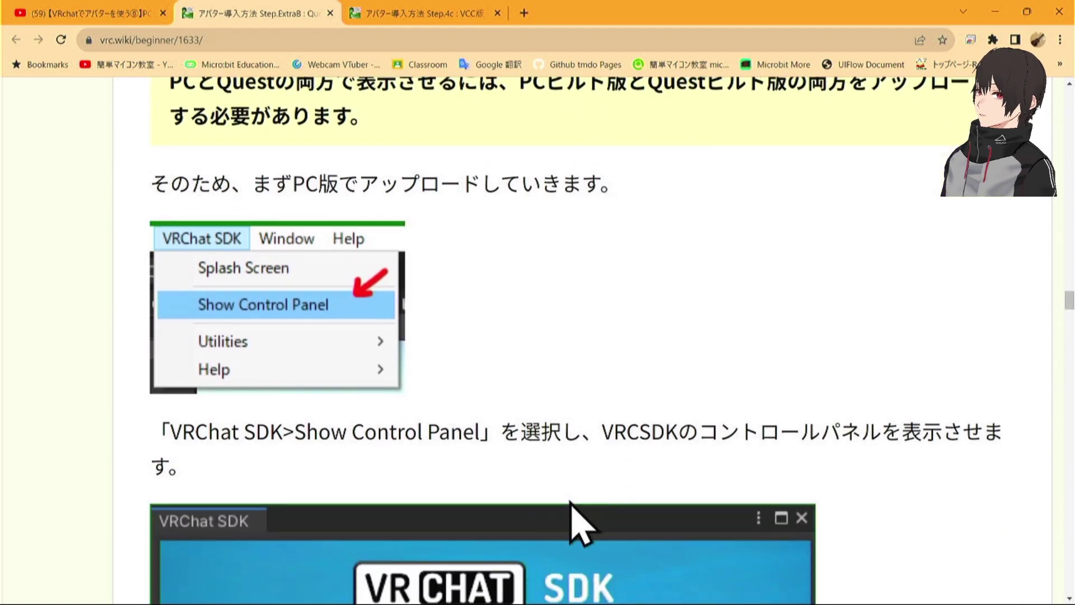
scroll(570, 501, "down", 3)
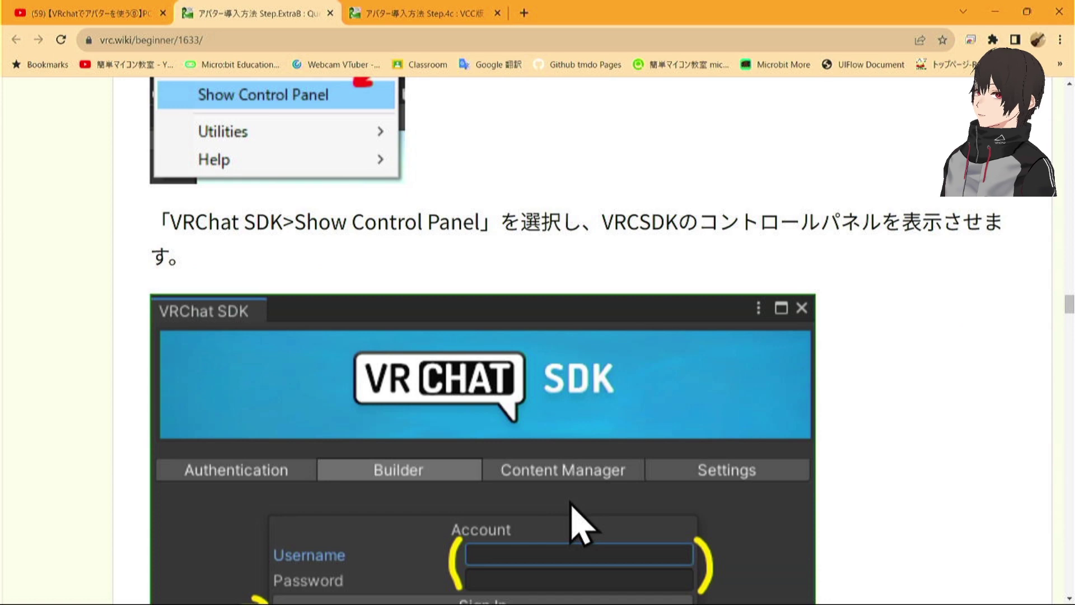
scroll(570, 501, "down", 1)
scroll(569, 504, "down", 5)
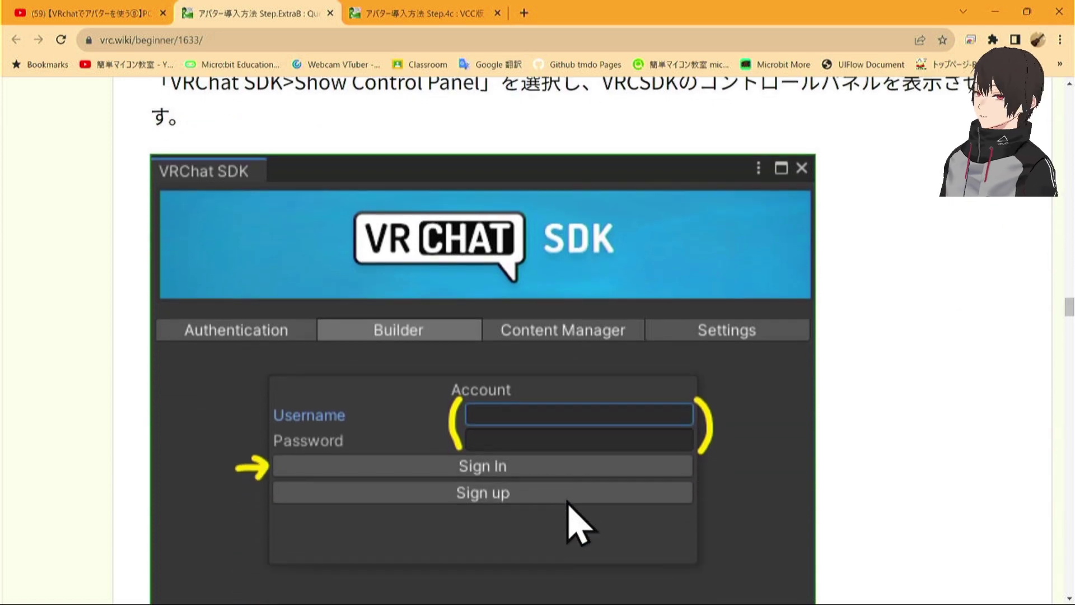
scroll(577, 521, "down", 4)
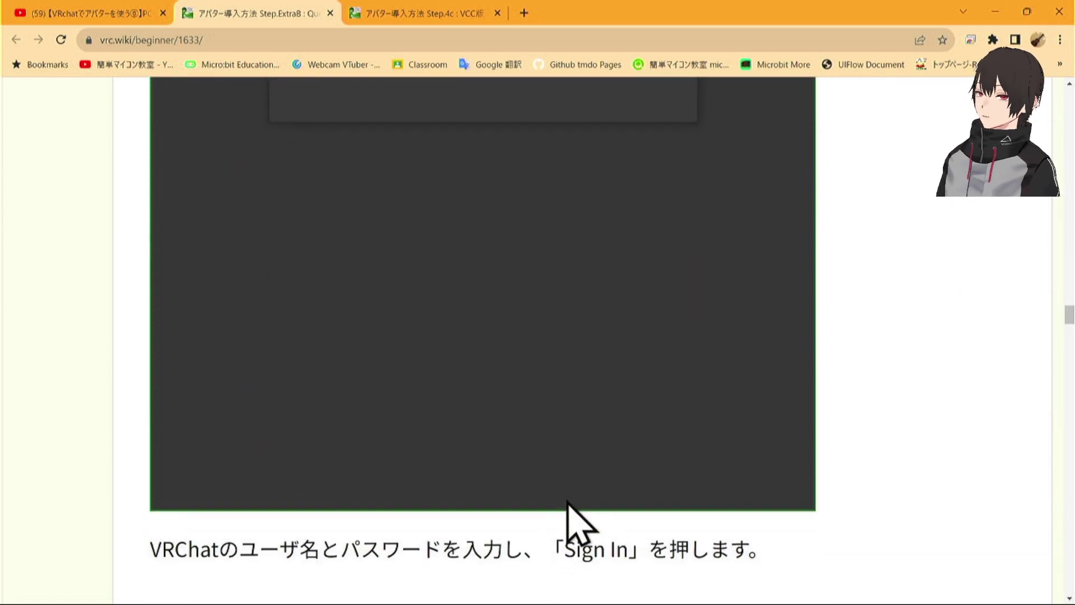
Step: Switch to Unity, open the VRChat SDK control panel and show its Builder page
mouse_move(615, 589)
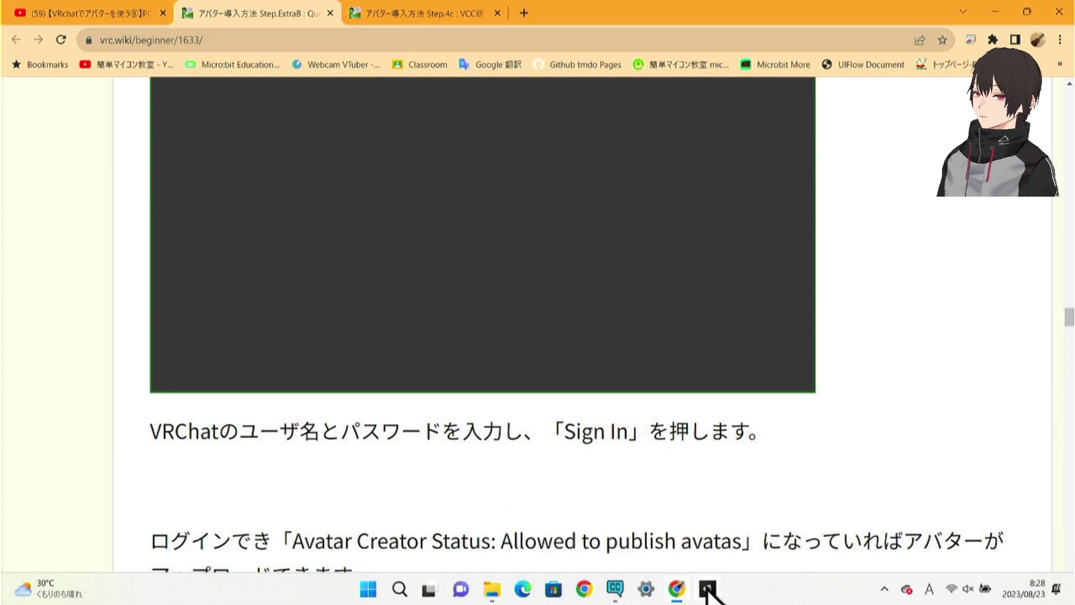
mouse_move(707, 589)
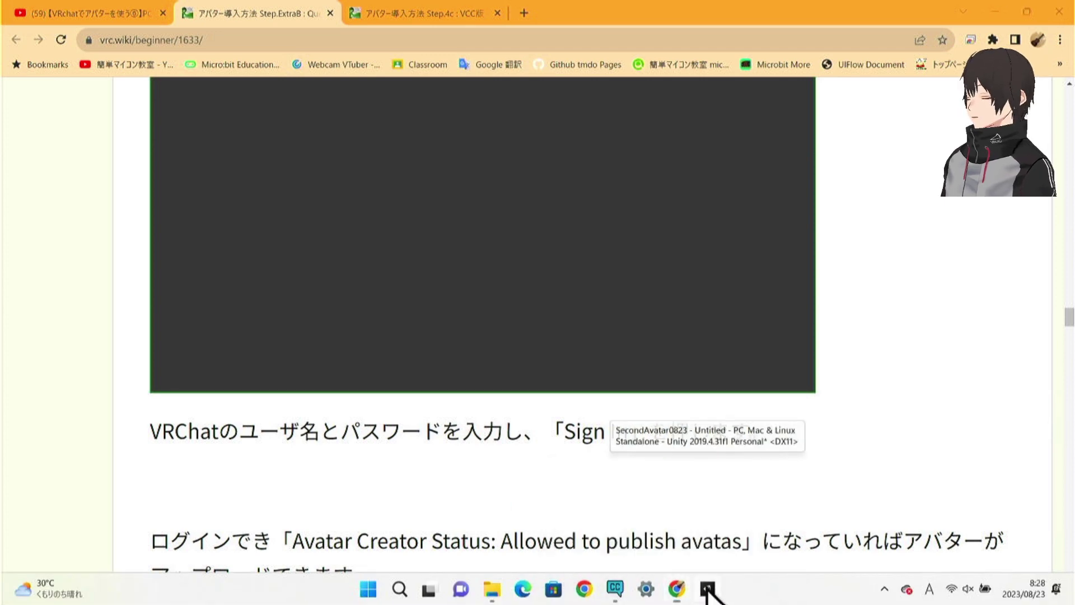
left_click(707, 589)
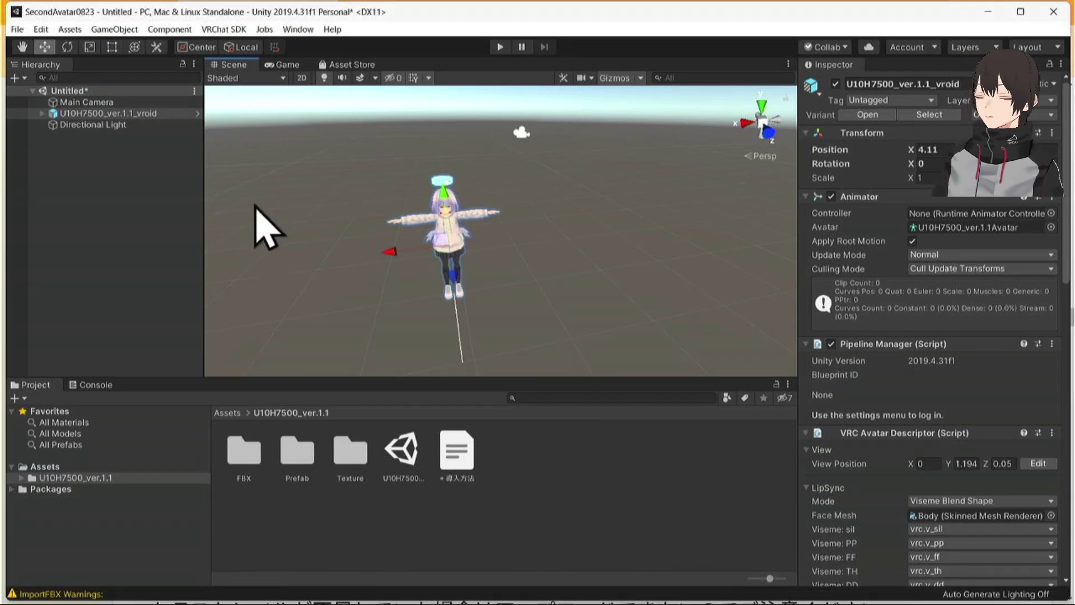
left_click(226, 29)
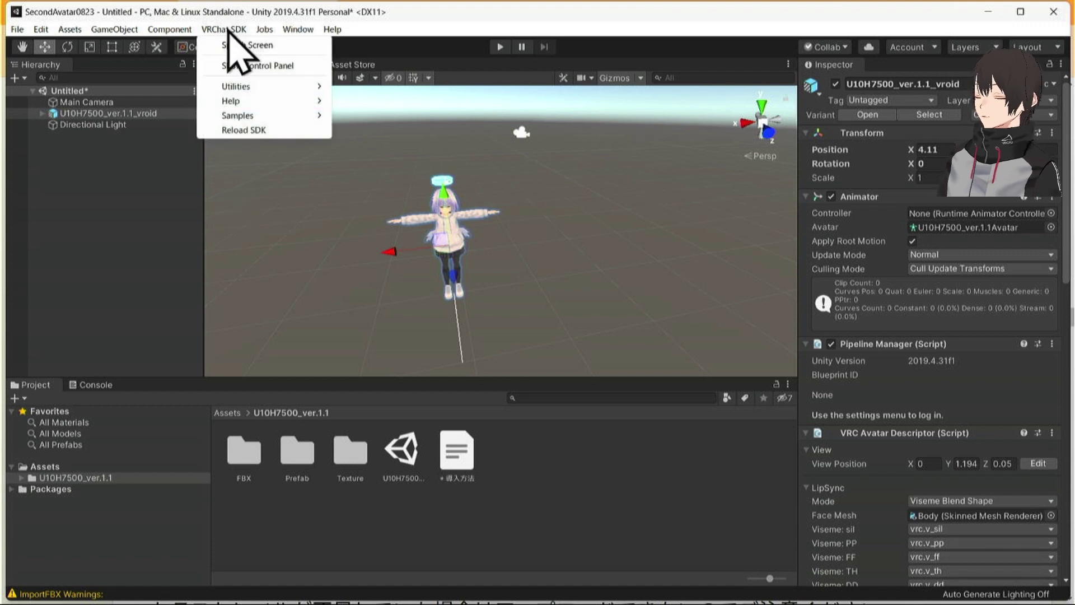
left_click(250, 66)
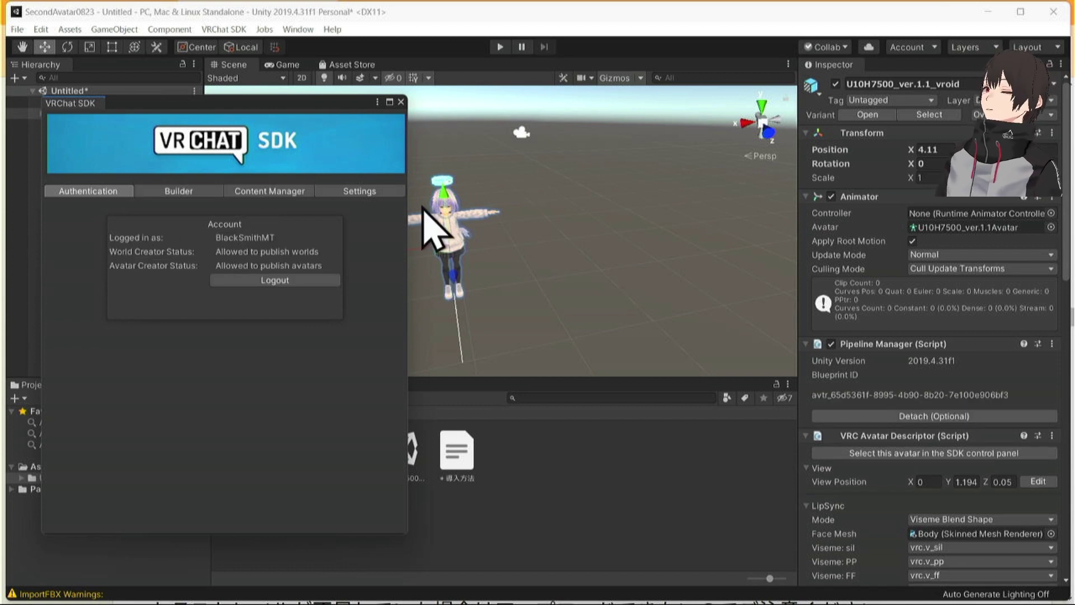
left_click(184, 193)
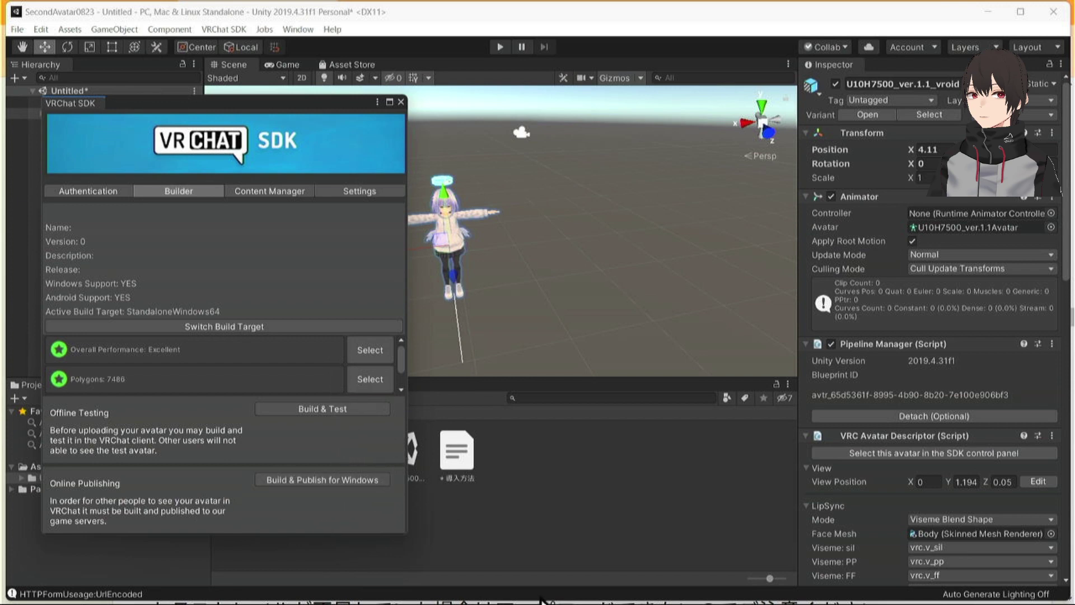
Step: Switch to the browser and read the guide on Build & Publish for Windows, the New Avatar form, upload completion and the Android support check
mouse_move(543, 604)
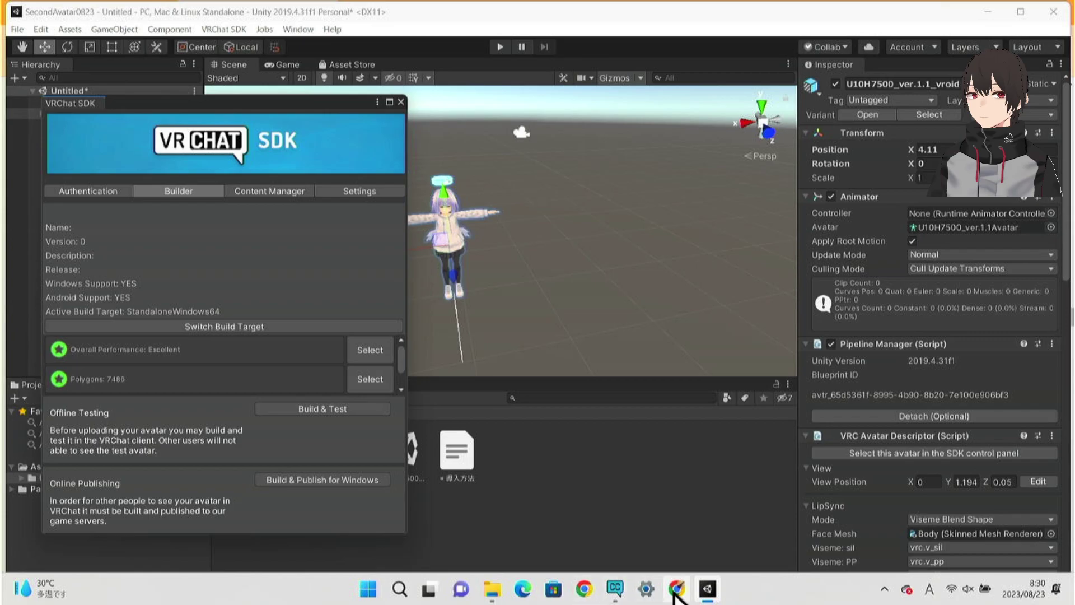
left_click(676, 589)
scroll(641, 493, "down", 5)
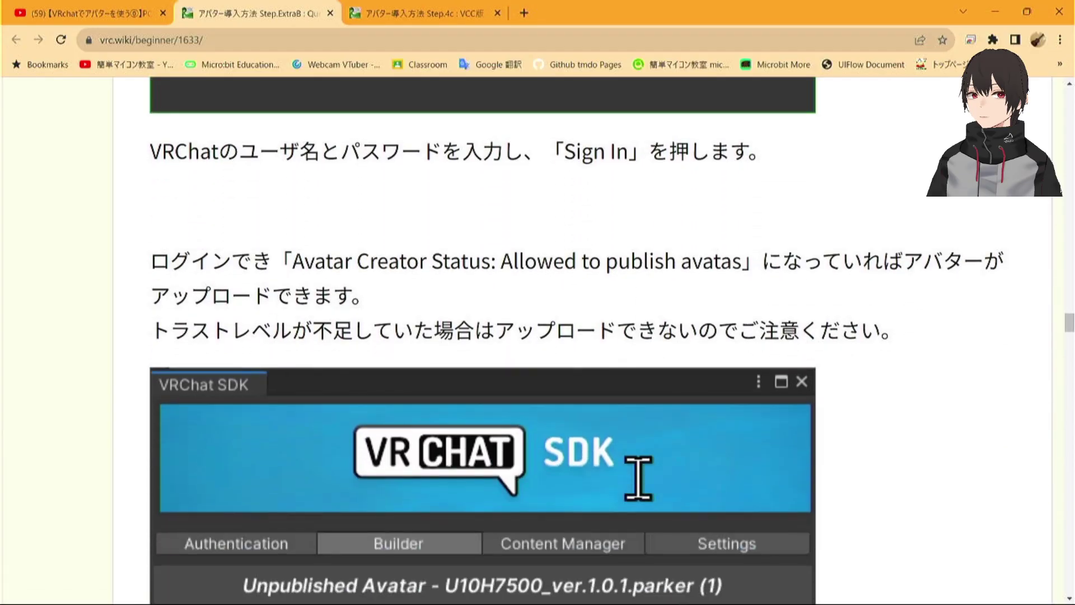
scroll(638, 478, "down", 6)
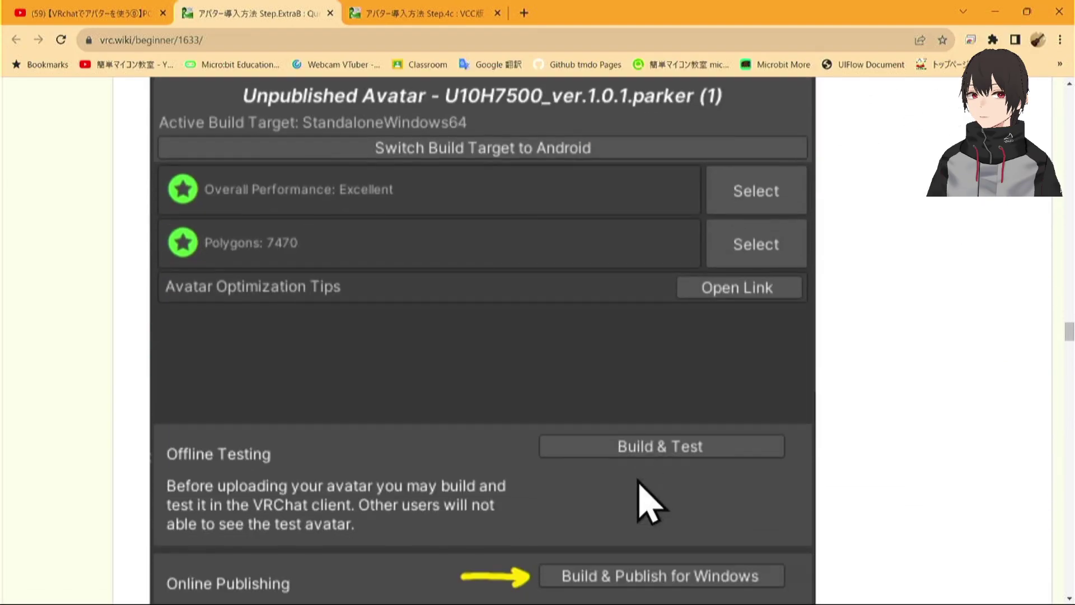
scroll(650, 502, "down", 2)
scroll(637, 480, "down", 3)
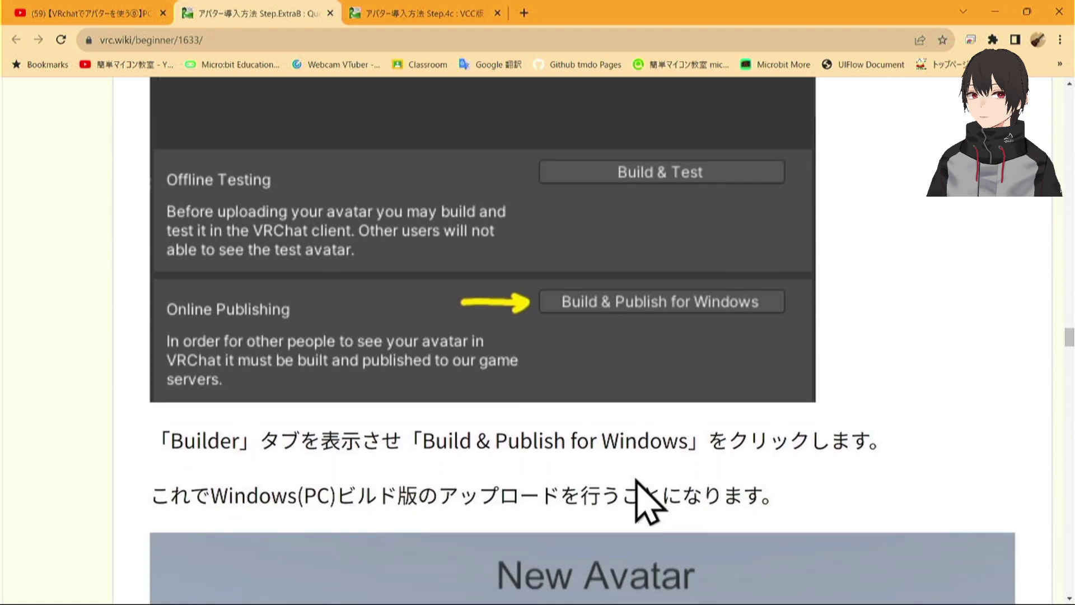
scroll(636, 480, "down", 5)
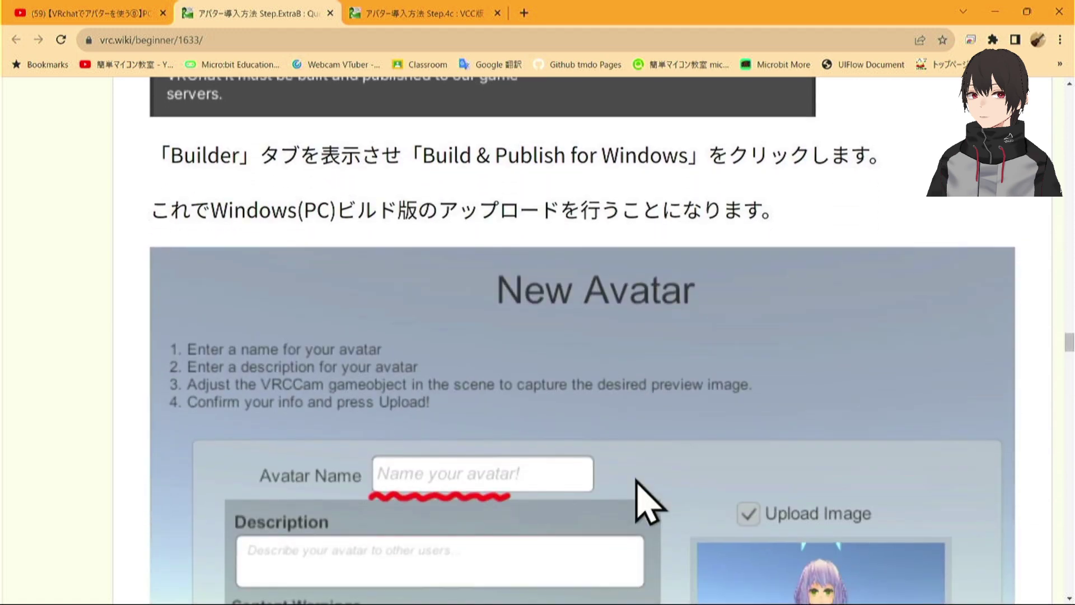
scroll(648, 502, "down", 3)
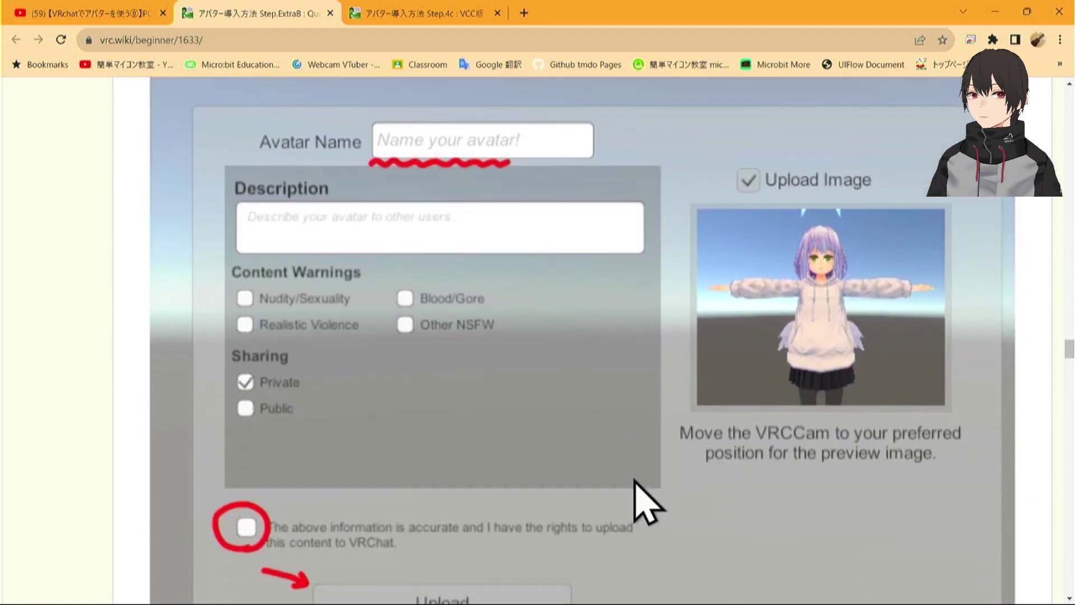
scroll(628, 512, "down", 4)
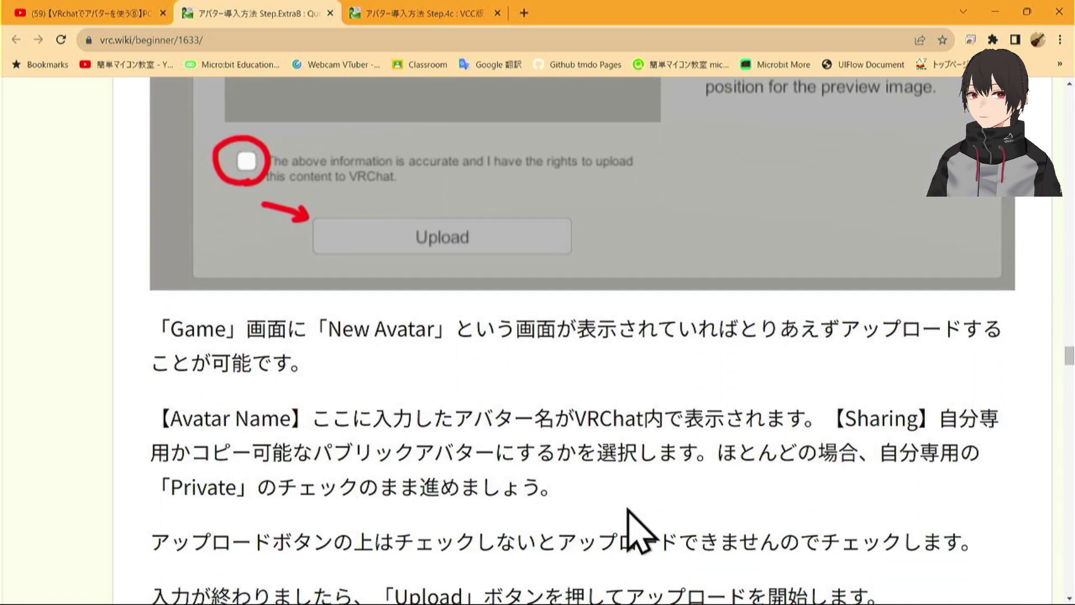
scroll(637, 530, "down", 4)
scroll(638, 532, "down", 5)
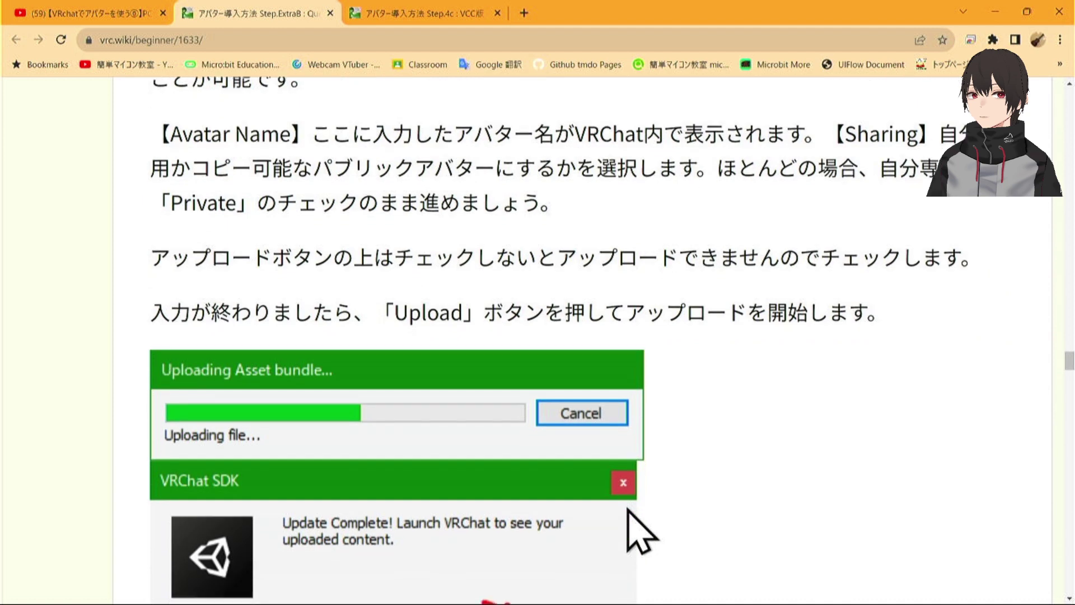
scroll(638, 532, "down", 6)
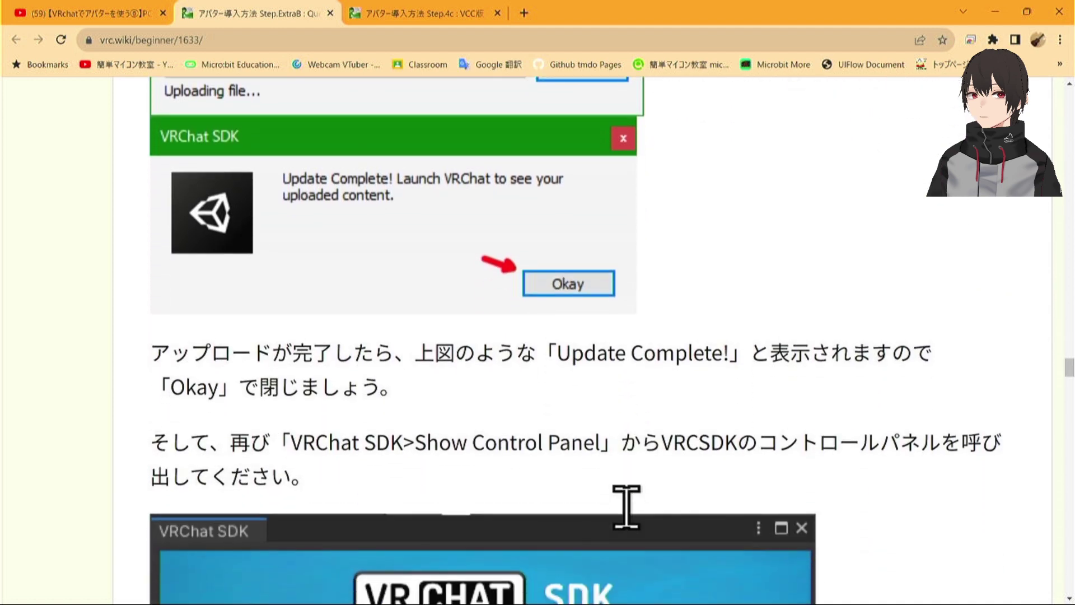
scroll(629, 526, "down", 5)
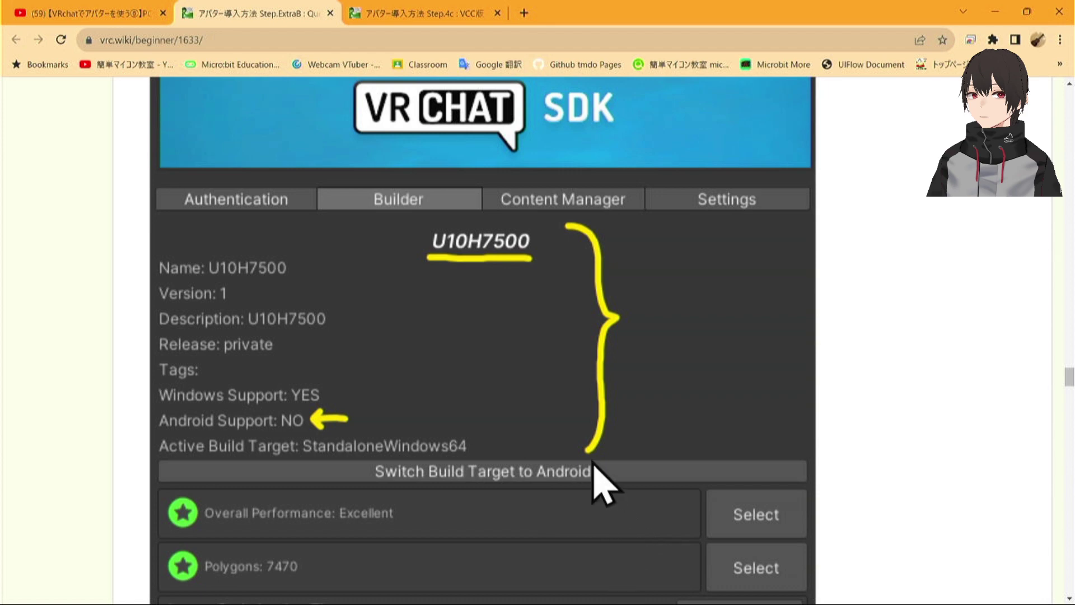
scroll(602, 481, "down", 1)
Step: Switch to Unity and run Build & Publish for Windows on the avatar without saving the untitled scene
left_click(703, 597)
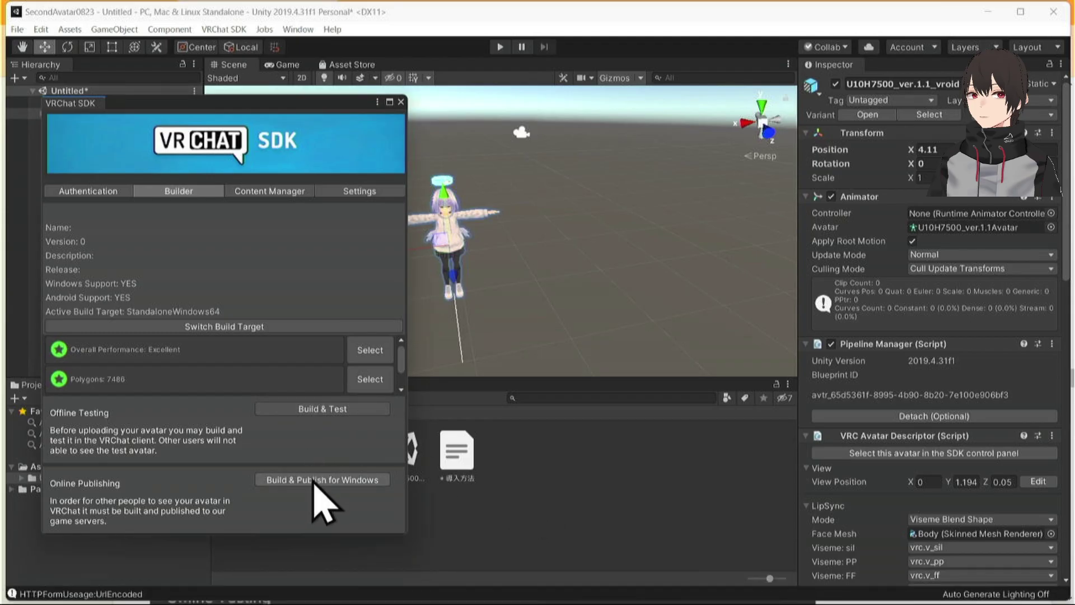
left_click(314, 481)
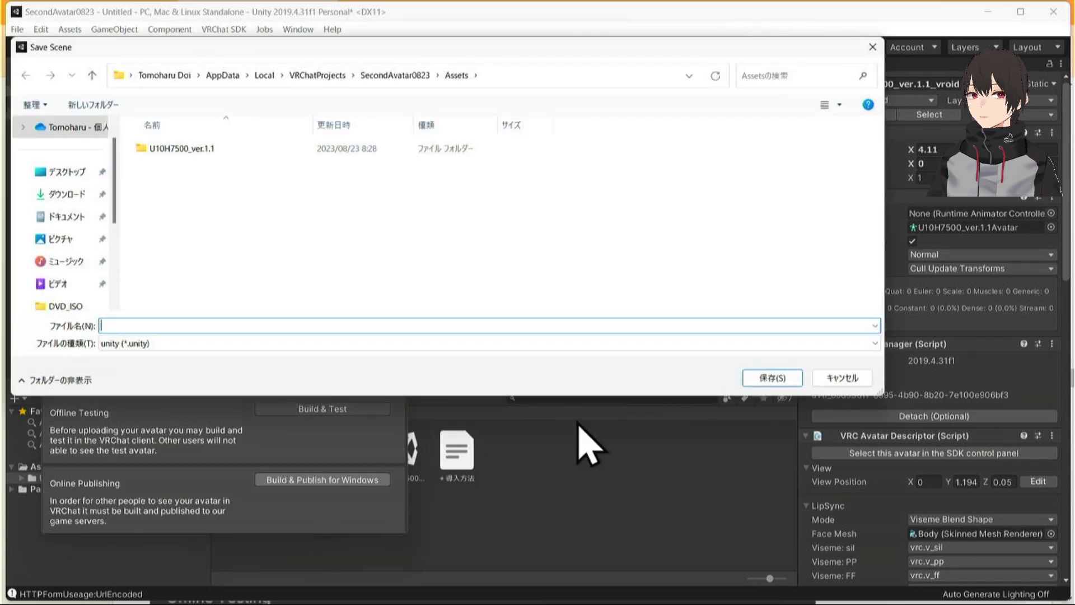
left_click(821, 378)
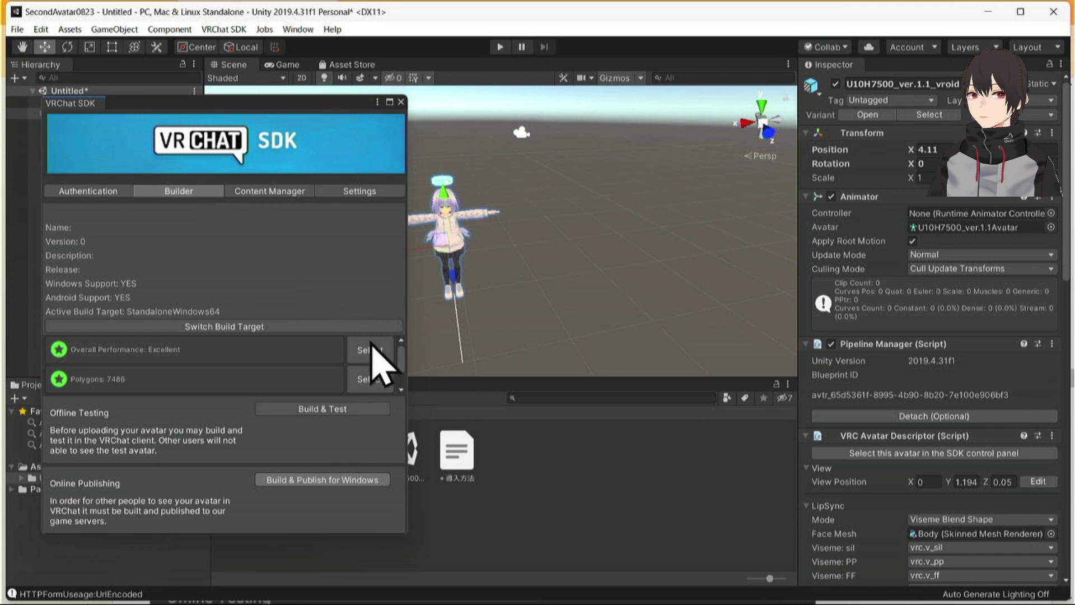
left_click(357, 480)
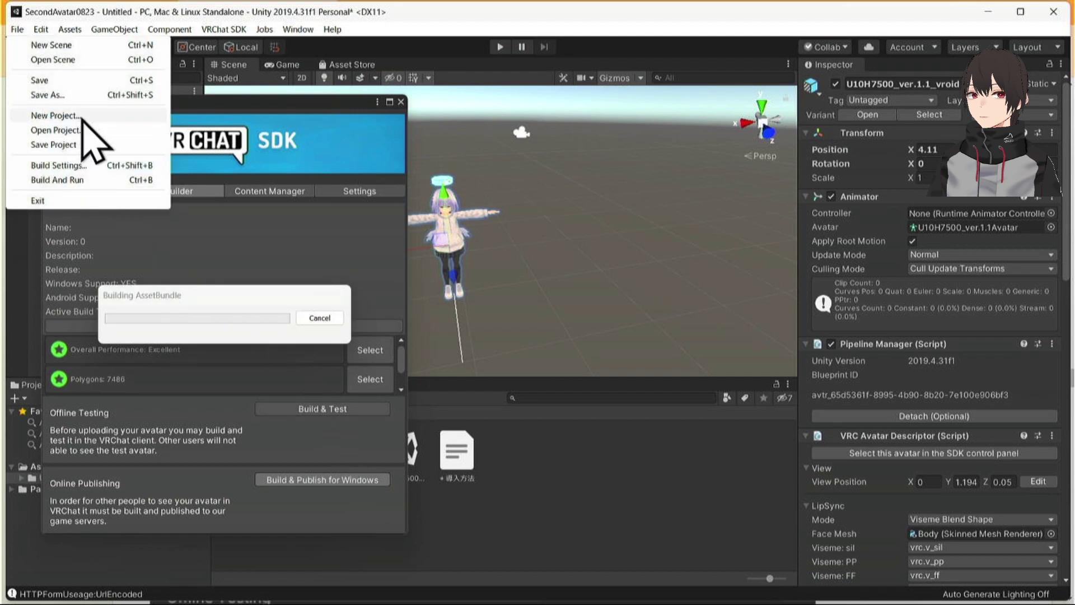
left_click(96, 145)
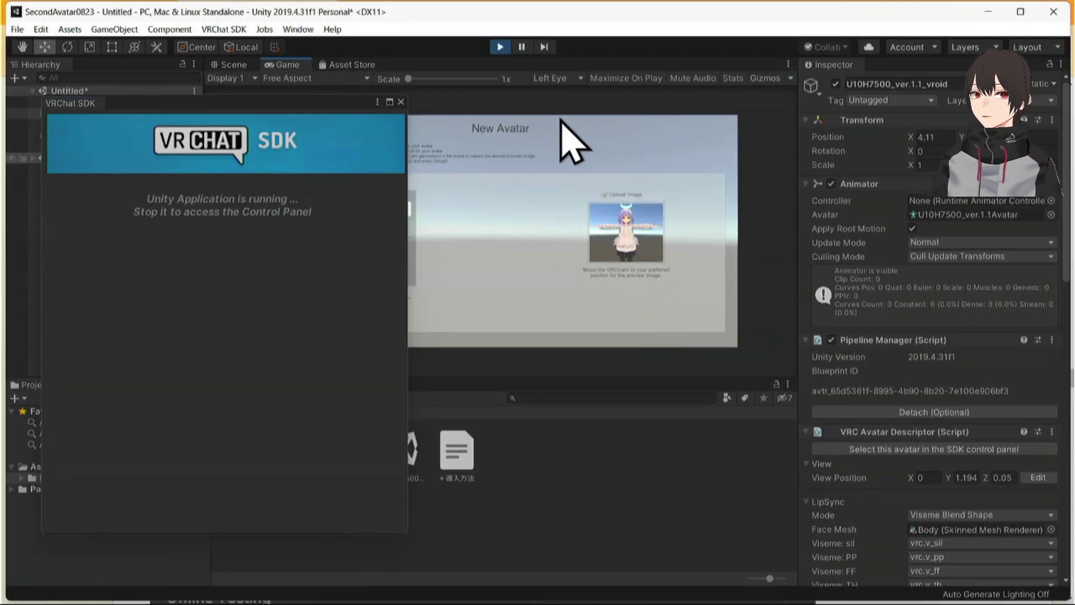
Step: Uncover the New Avatar form, name the avatar SecondAvatar0823 and tick the declaration of accurate information and upload rights
left_click_drag(308, 104, 270, 346)
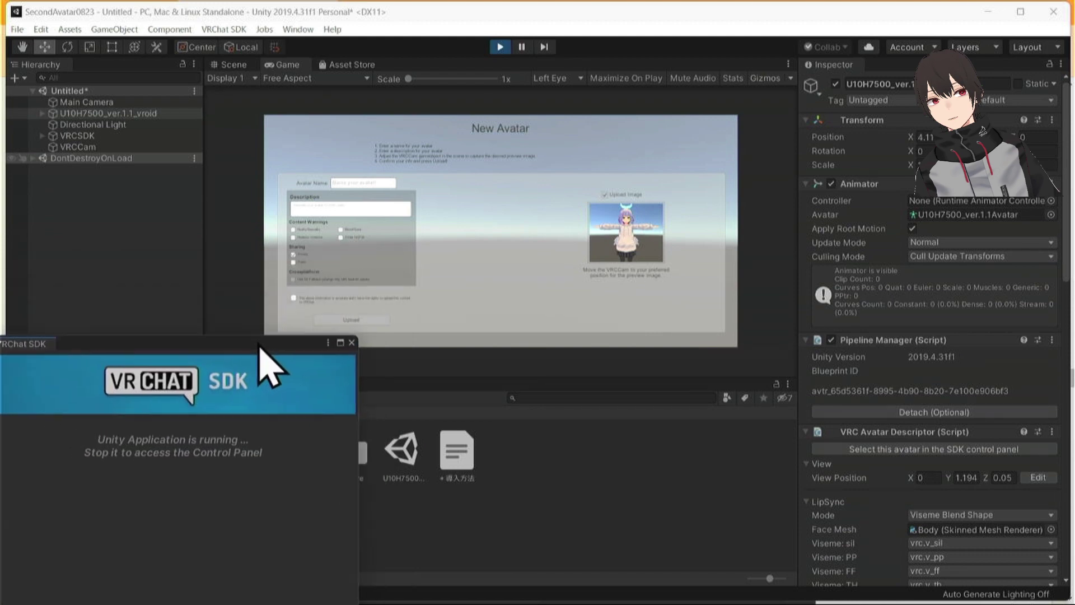
left_click(351, 182)
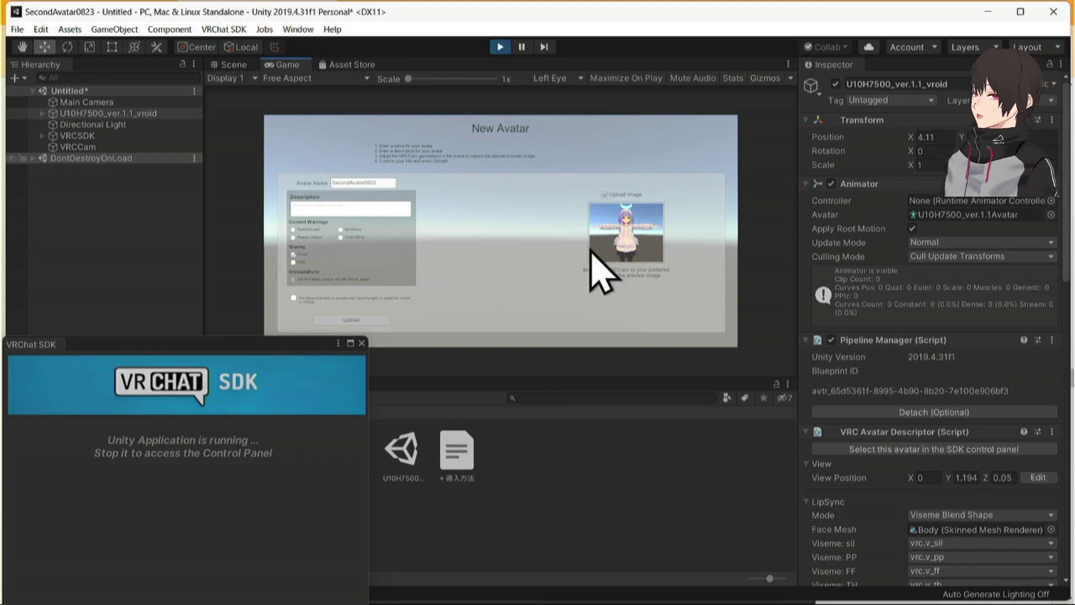
left_click(293, 297)
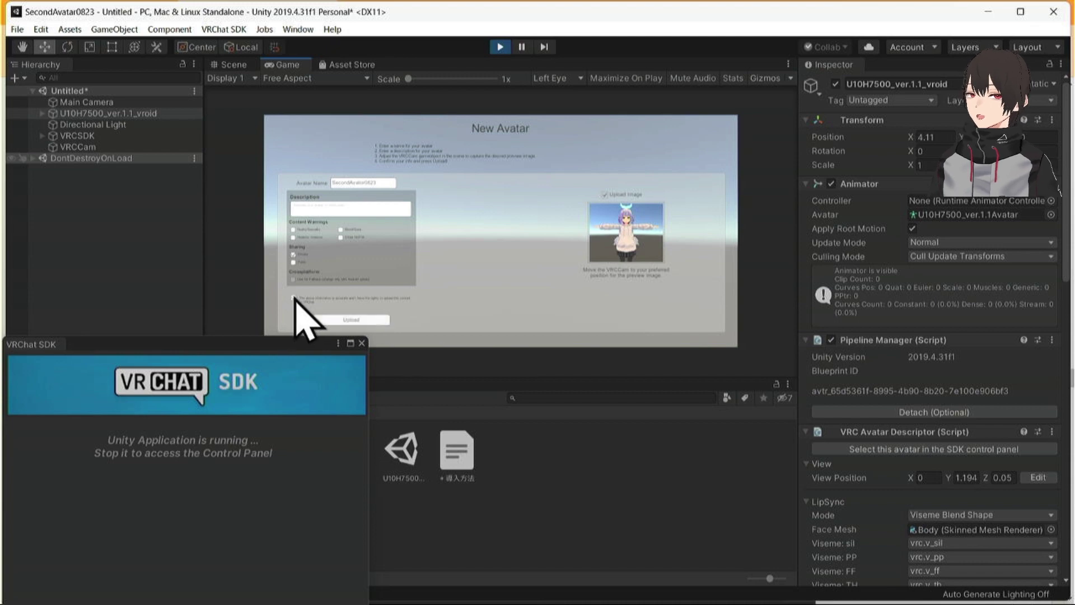
Step: Try to upload the avatar named SecondAvatar0823 and dismiss the SDK's closing dialogs
left_click(367, 319)
left_click_drag(305, 336, 306, 138)
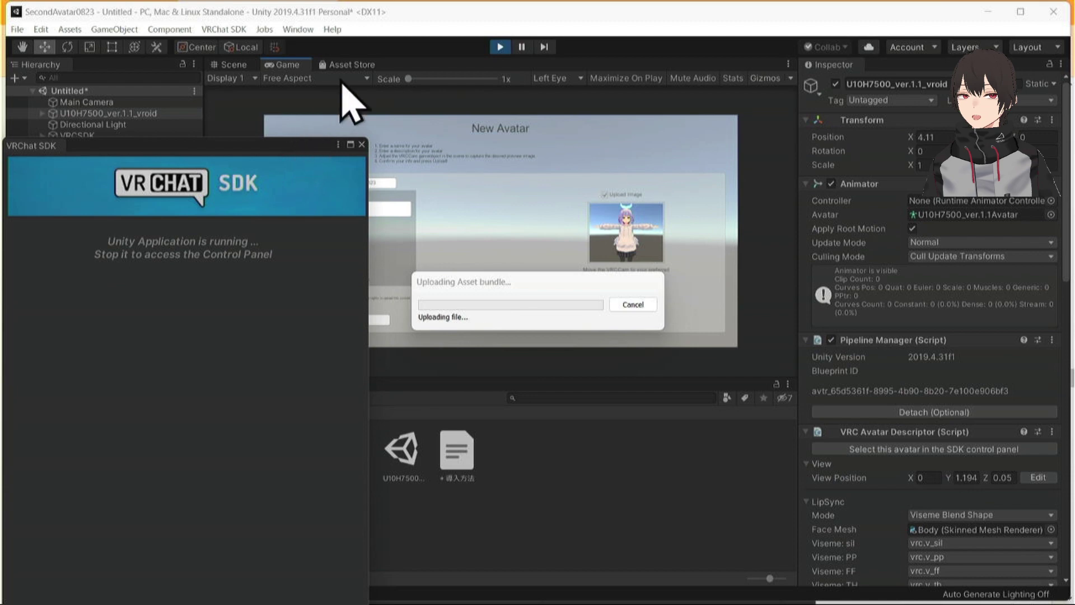
left_click_drag(302, 139, 289, 329)
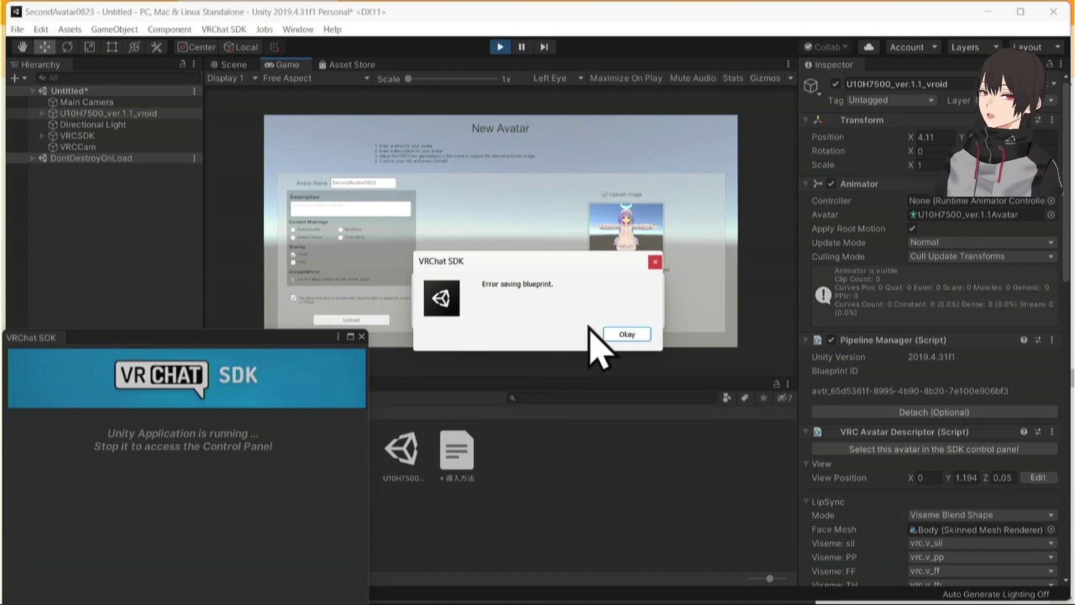
left_click(616, 334)
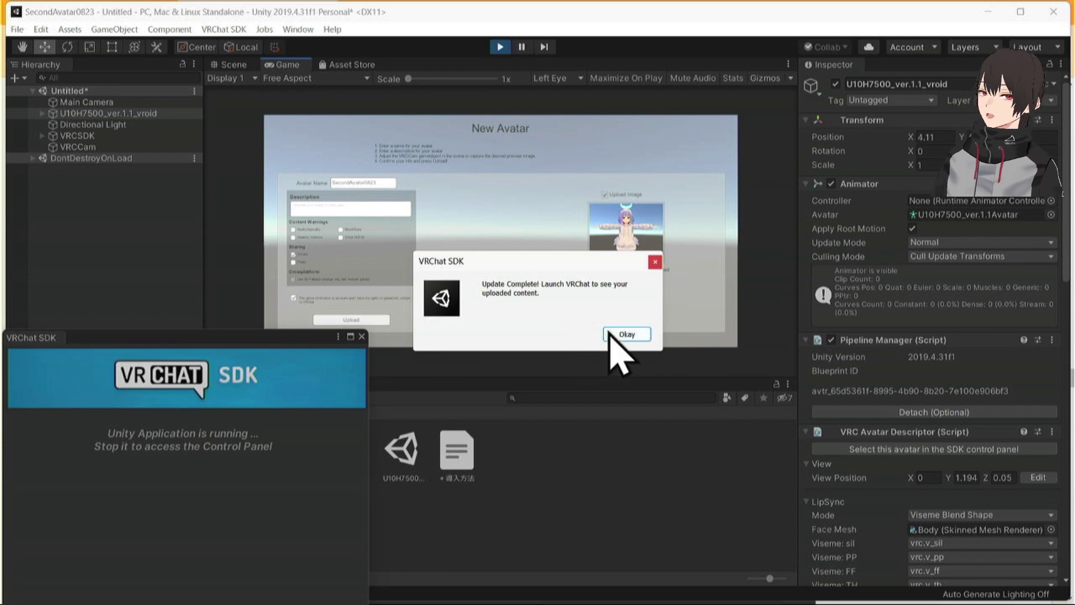
left_click(616, 334)
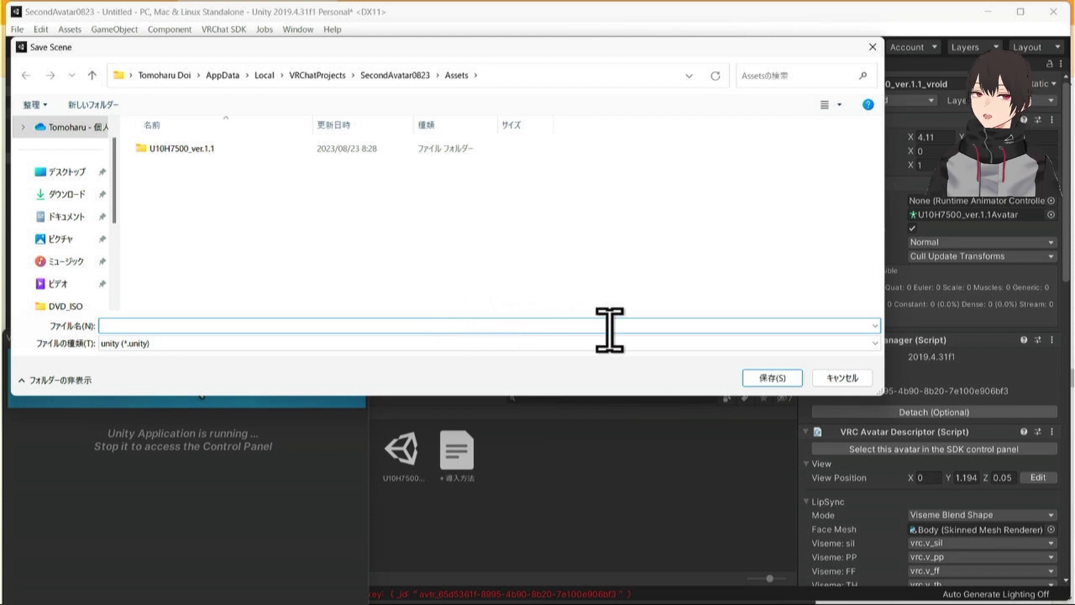
Step: Save the scene as SecondAvator0823 in the project's Assets folder
left_click(773, 379)
left_click(372, 319)
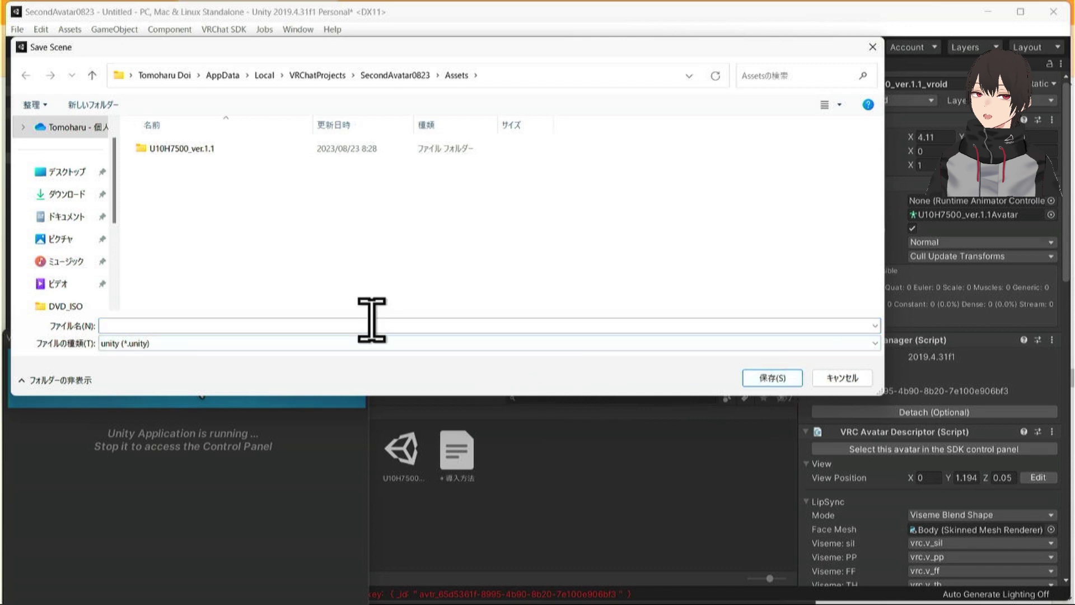
type("SecondAvator0823")
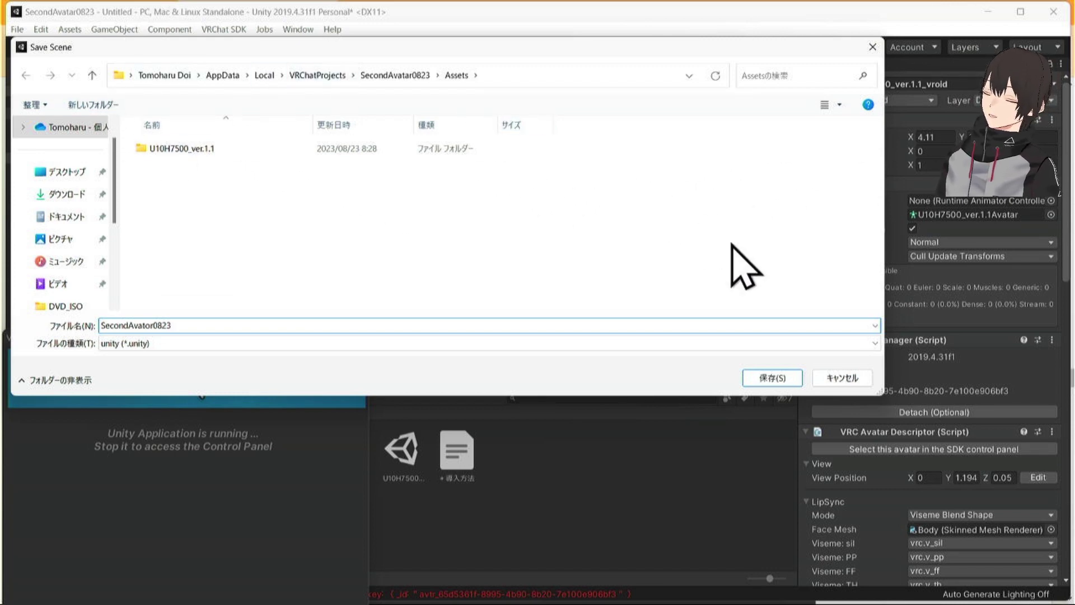
left_click(773, 378)
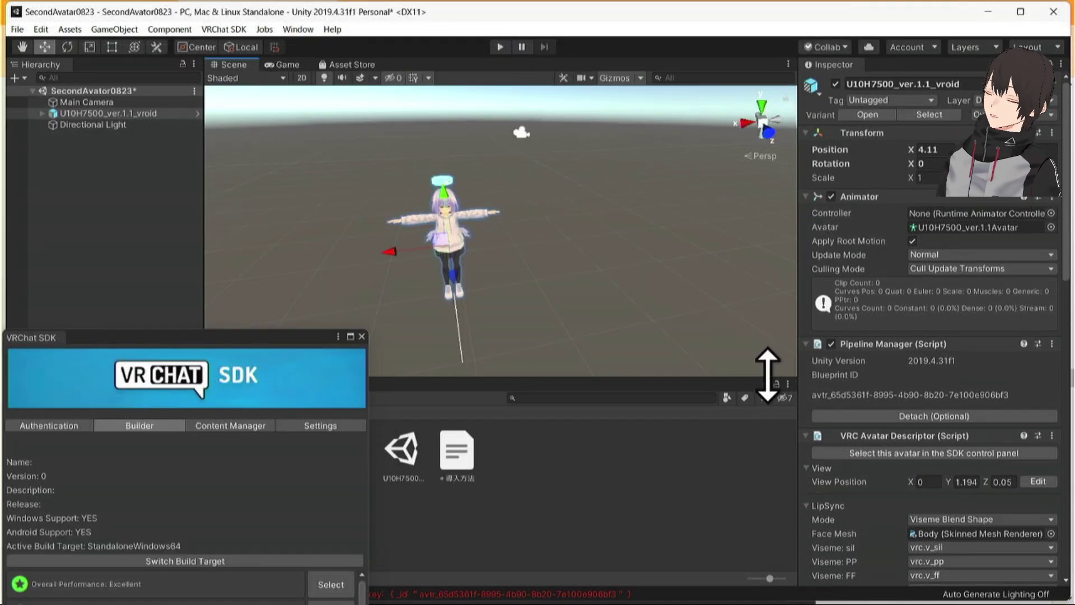
Step: Bring the SDK's publishing section into view and run Build & Publish for Windows again from the saved scene
left_click_drag(236, 337, 267, 165)
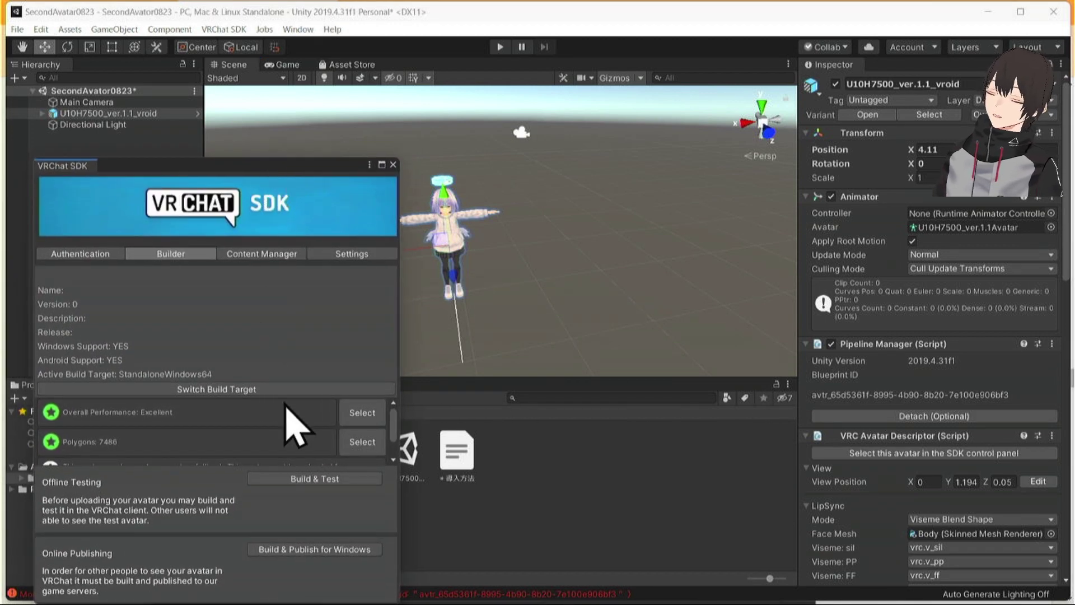
scroll(286, 411, "down", 1)
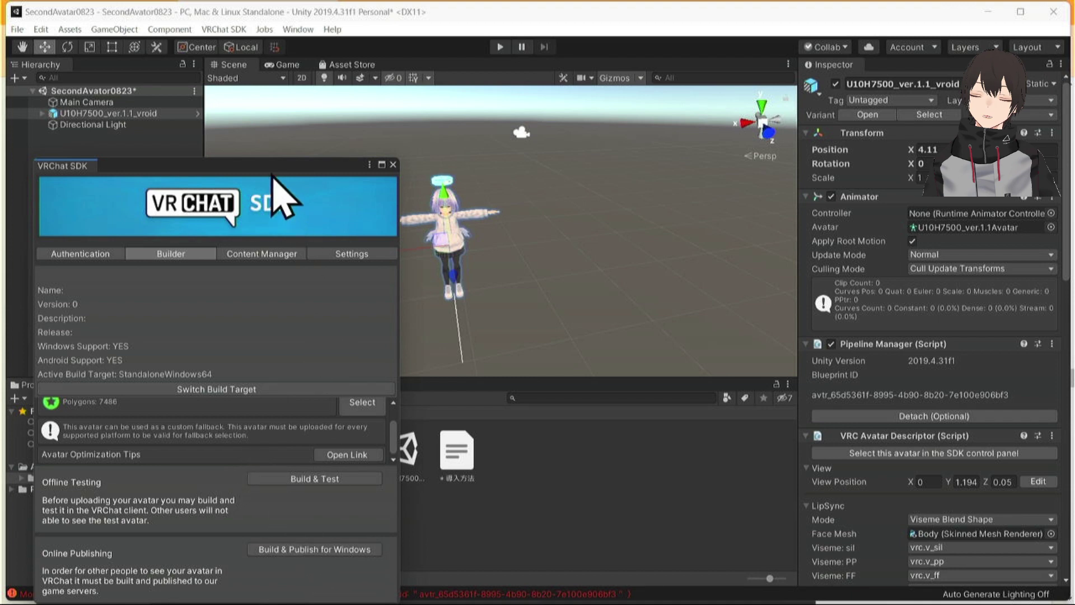
left_click_drag(283, 166, 305, 99)
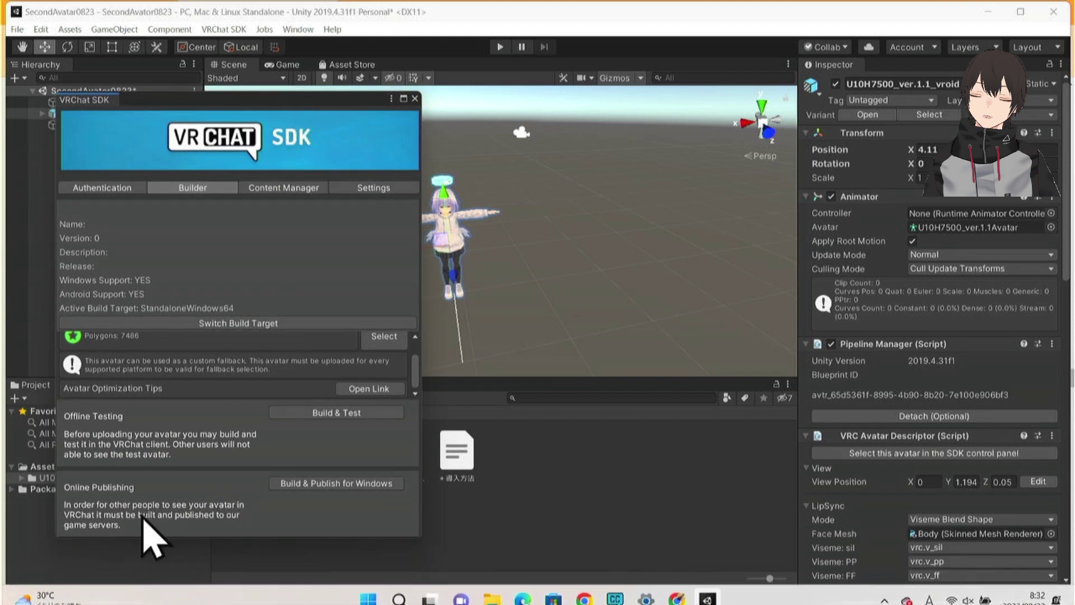
left_click(332, 483)
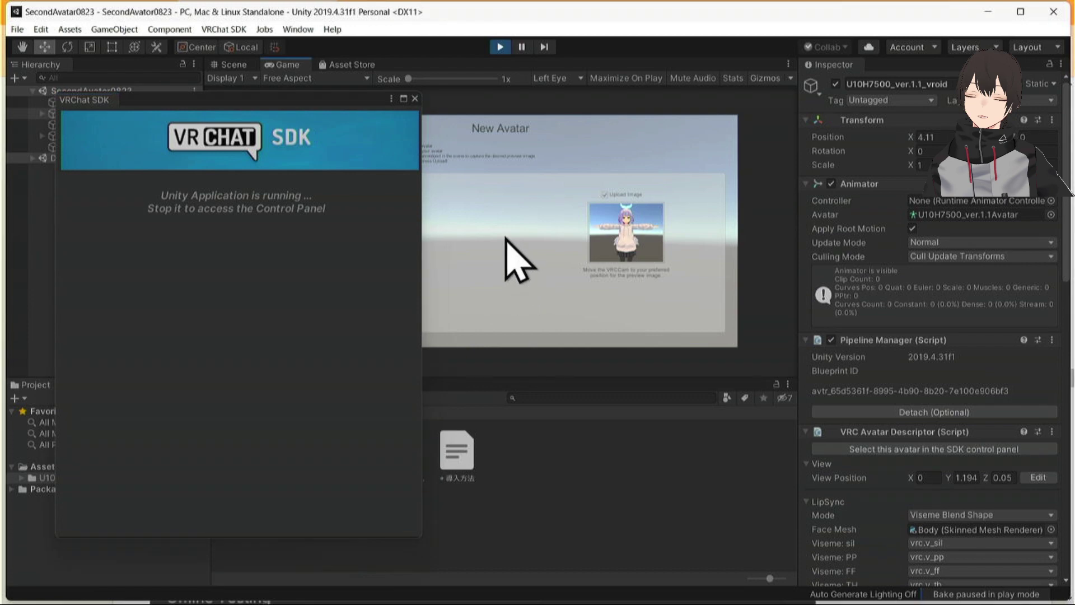
Step: Uncover the New Avatar form, name the avatar SecondAvatar0823a and tick the declaration of accurate information and upload rights
left_click_drag(307, 105, 229, 97)
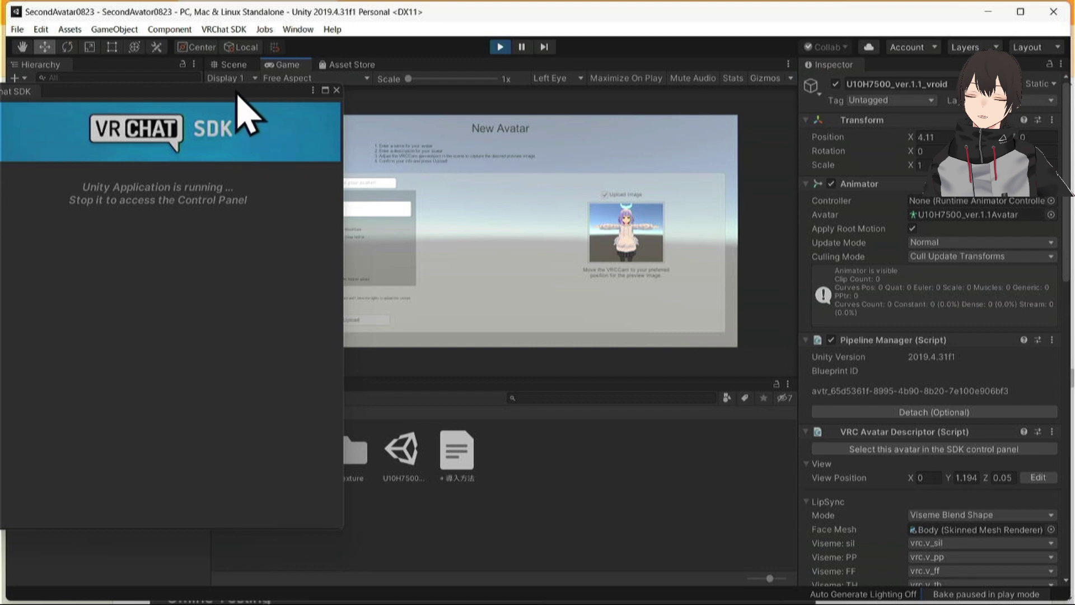
left_click_drag(235, 95, 238, 102)
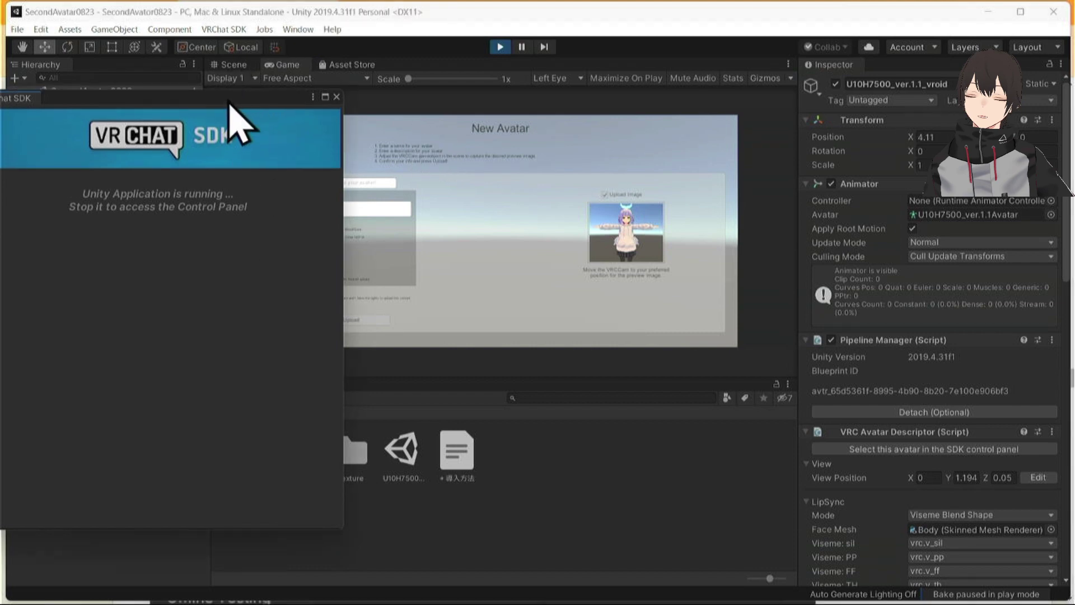
left_click_drag(269, 109, 296, 342)
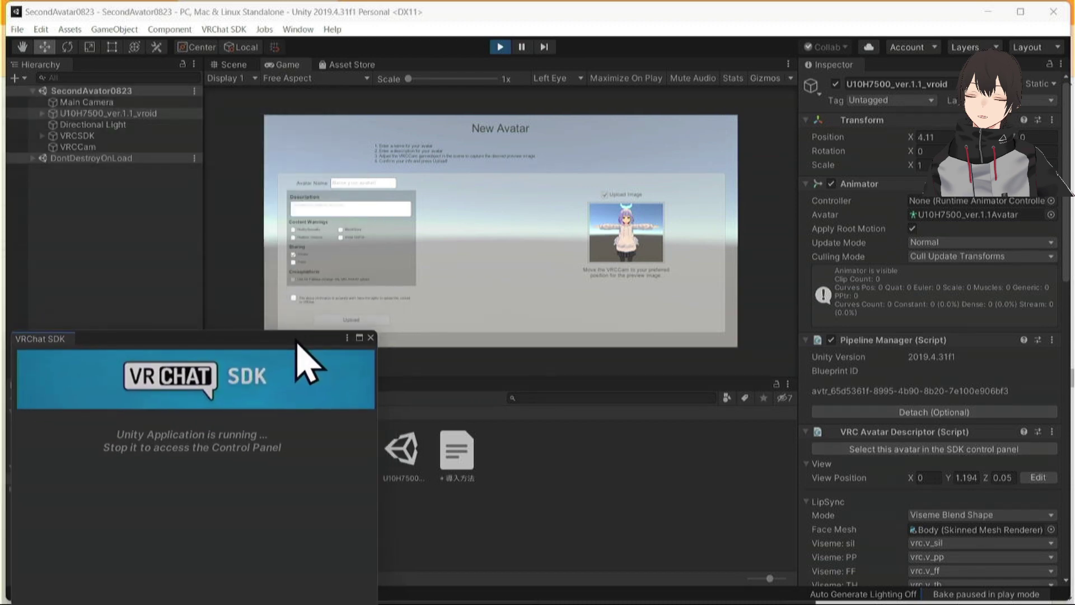
left_click(345, 184)
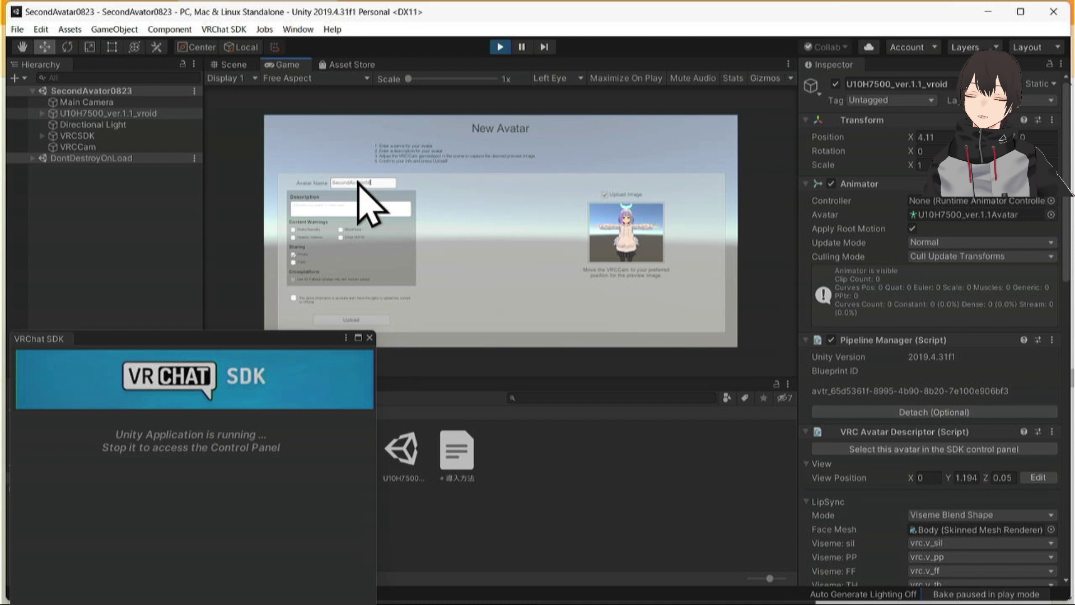
type("0823")
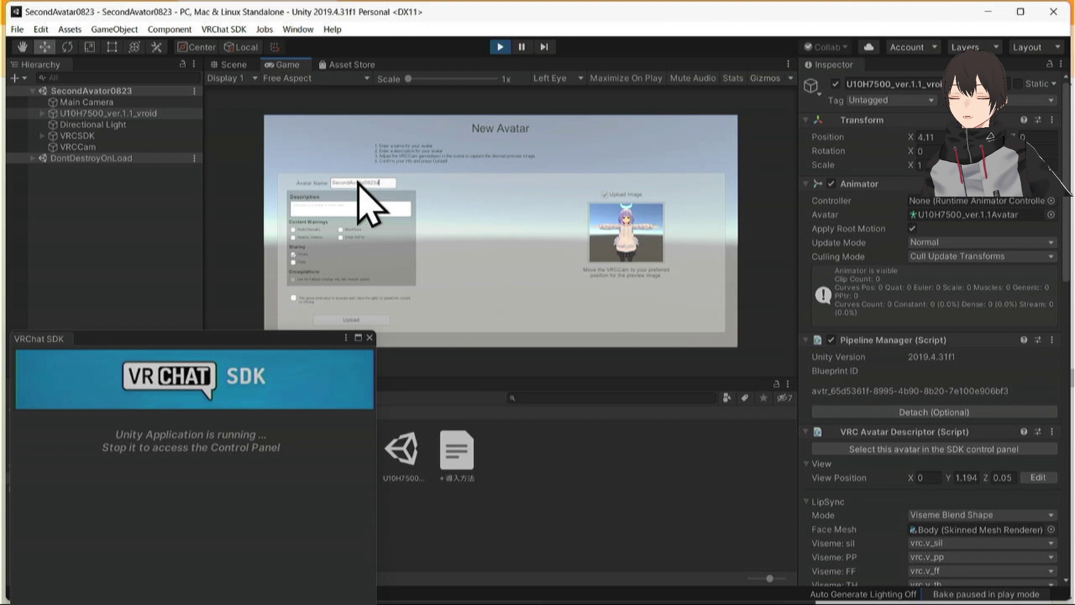
type("a")
left_click(319, 298)
Step: Try to upload the avatar as SecondAvatar0823a, dismiss the closing dialogs and bring the whole SDK Builder page back into view
left_click(352, 319)
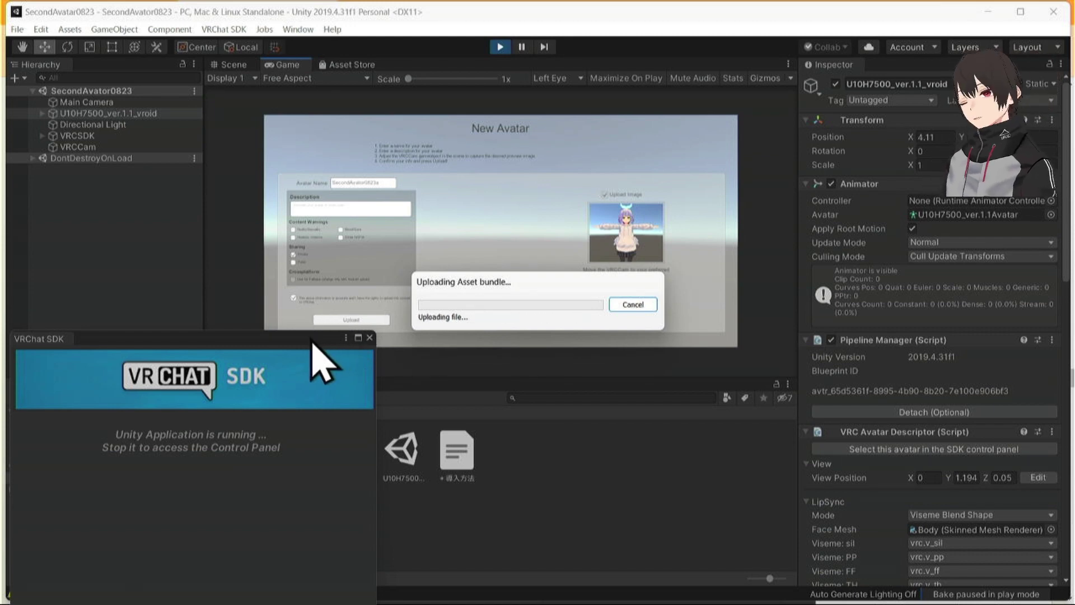
left_click_drag(304, 331, 302, 312)
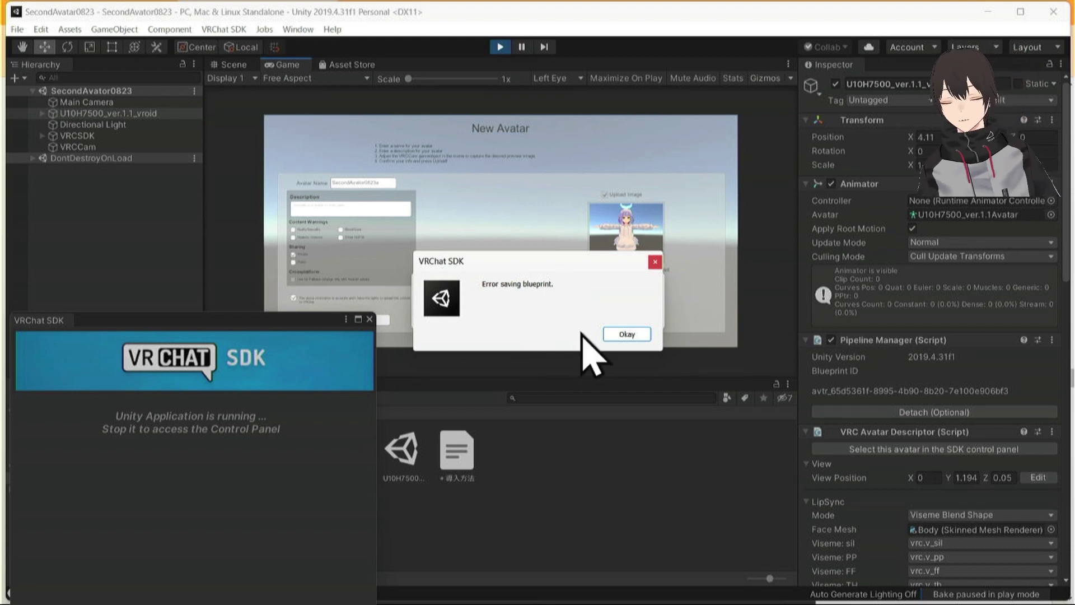
left_click(623, 335)
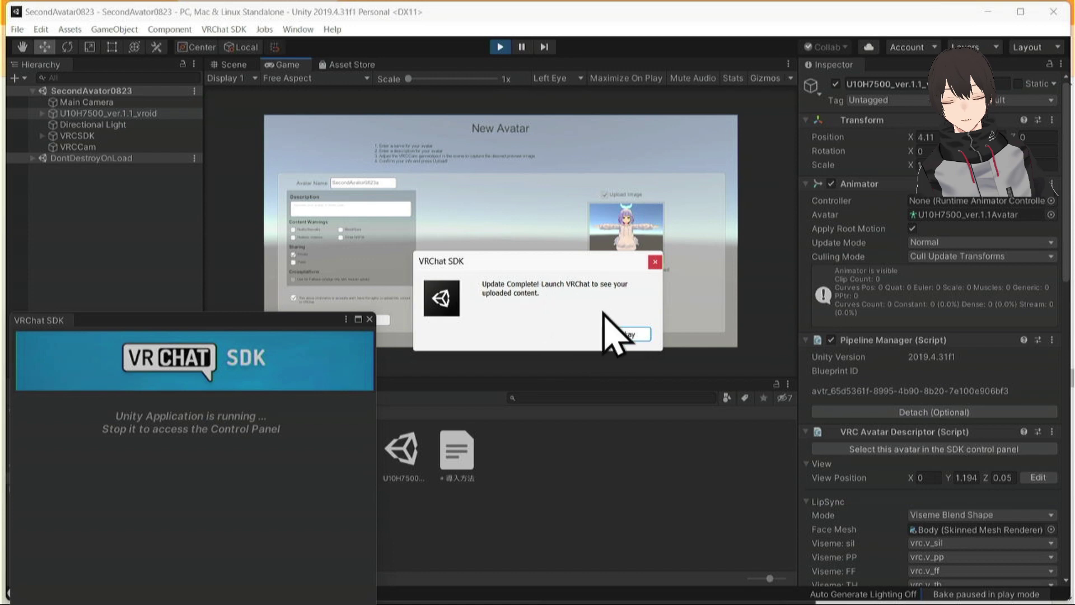
left_click(622, 334)
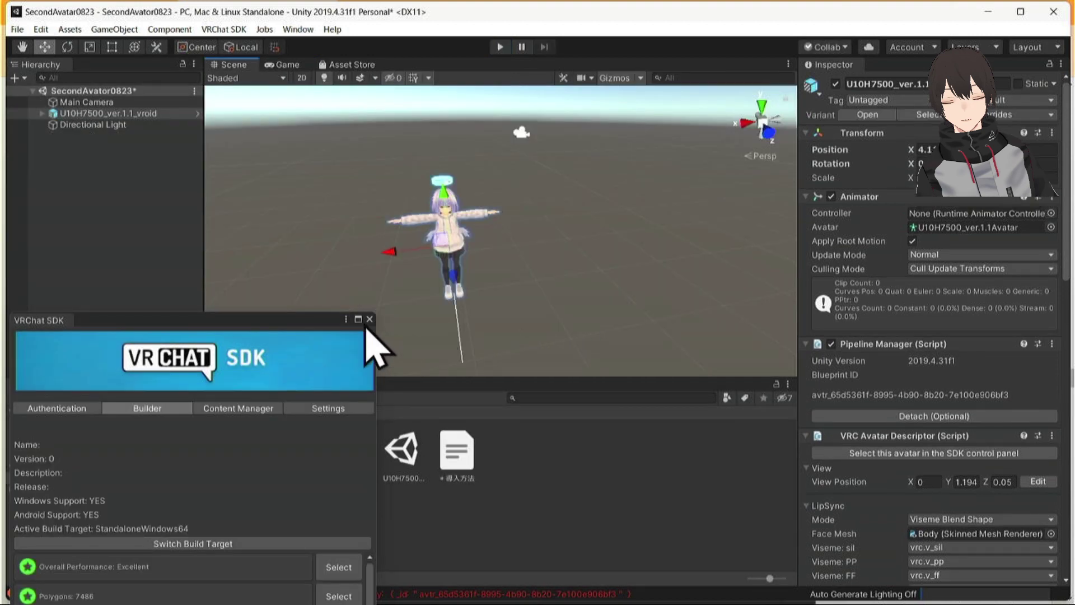
left_click_drag(281, 323, 322, 104)
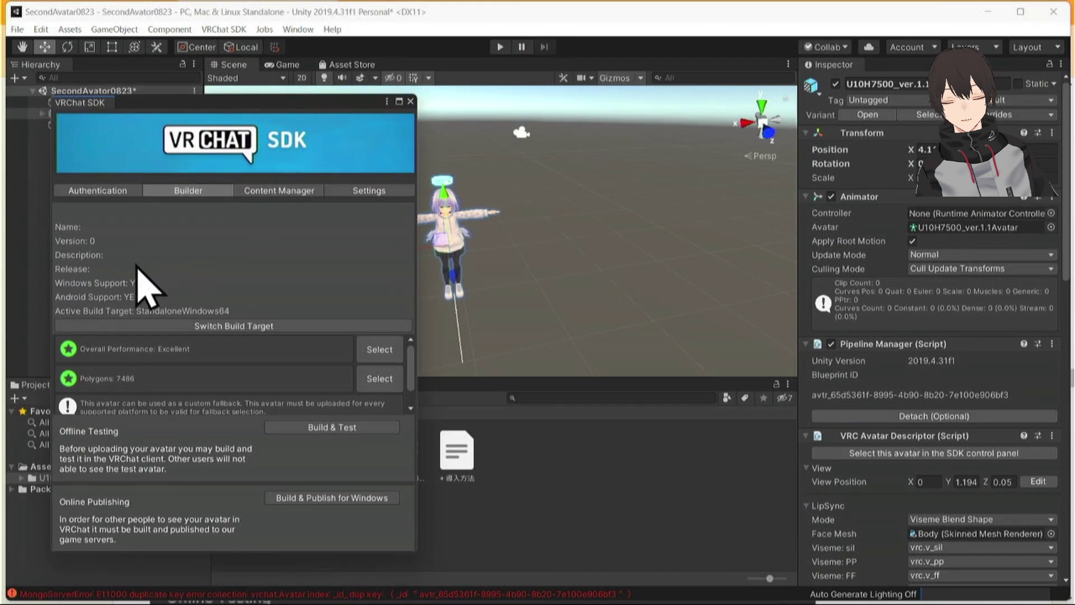